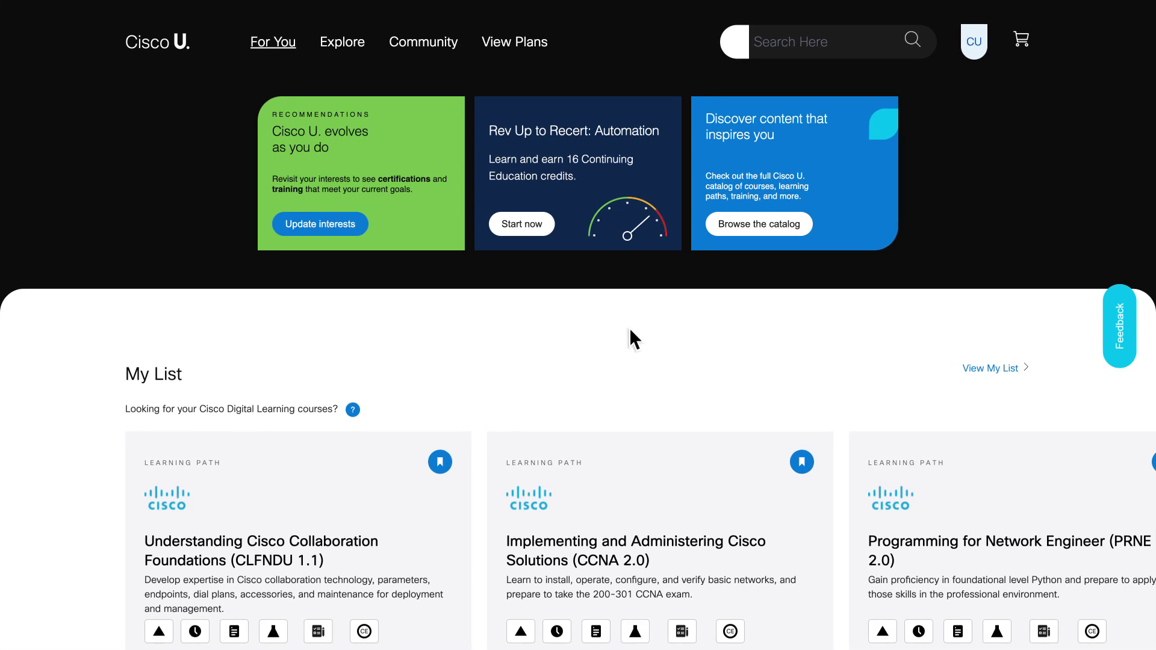
pyautogui.scroll(-2, 628, 328)
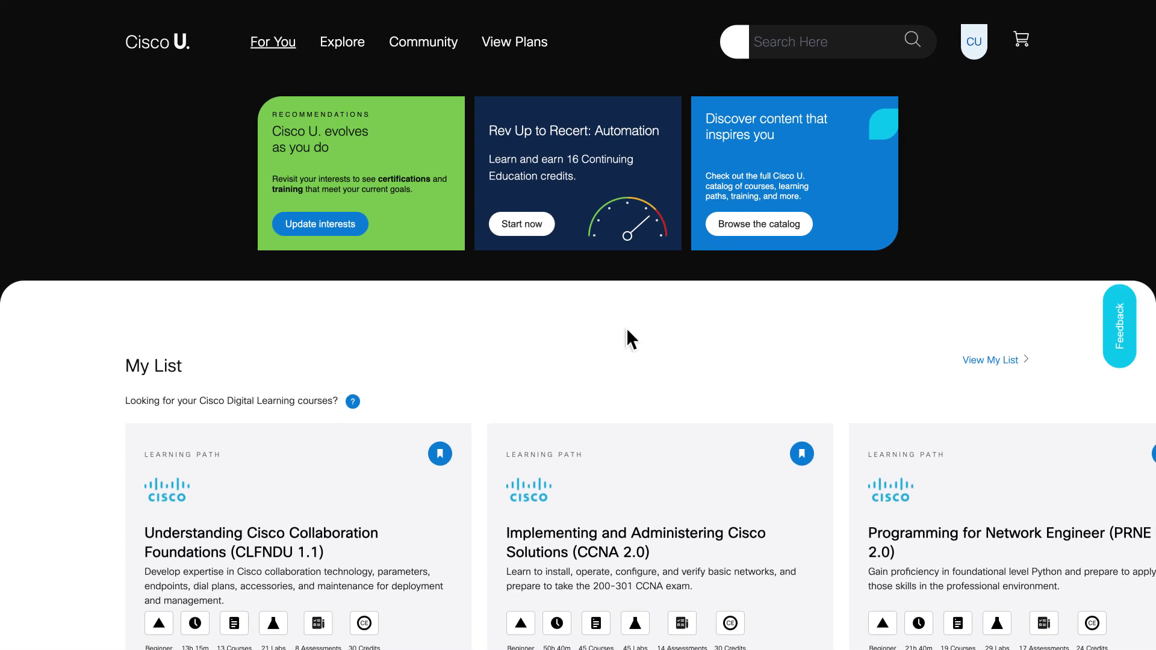
pyautogui.scroll(-3, 571, 324)
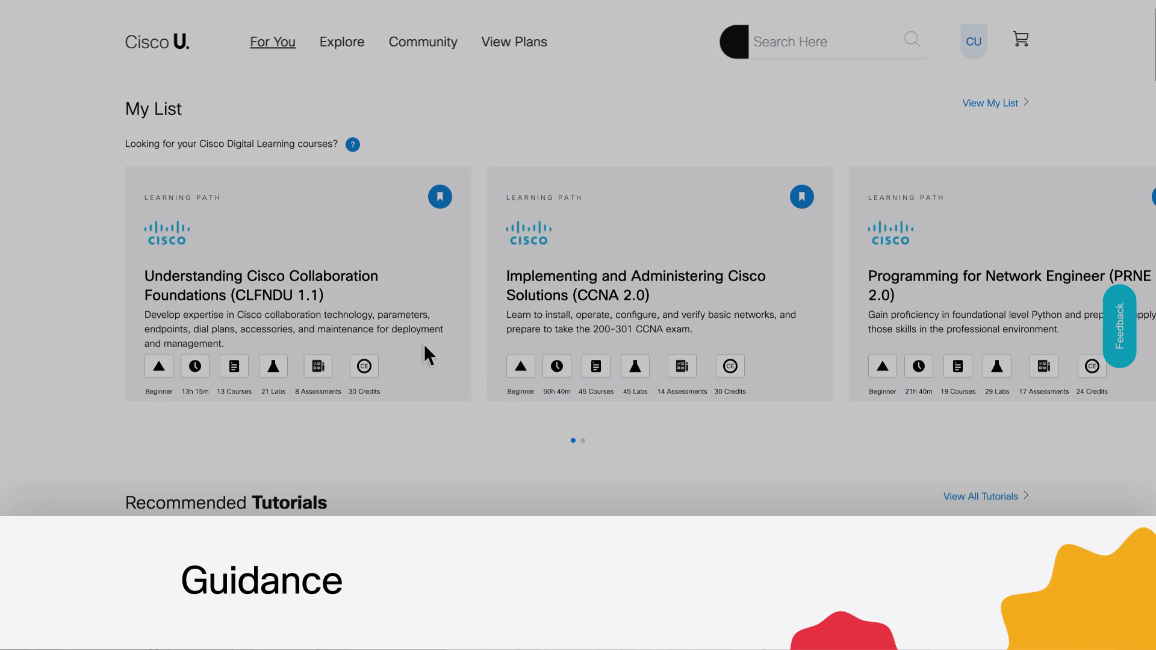
pyautogui.scroll(-2, 405, 367)
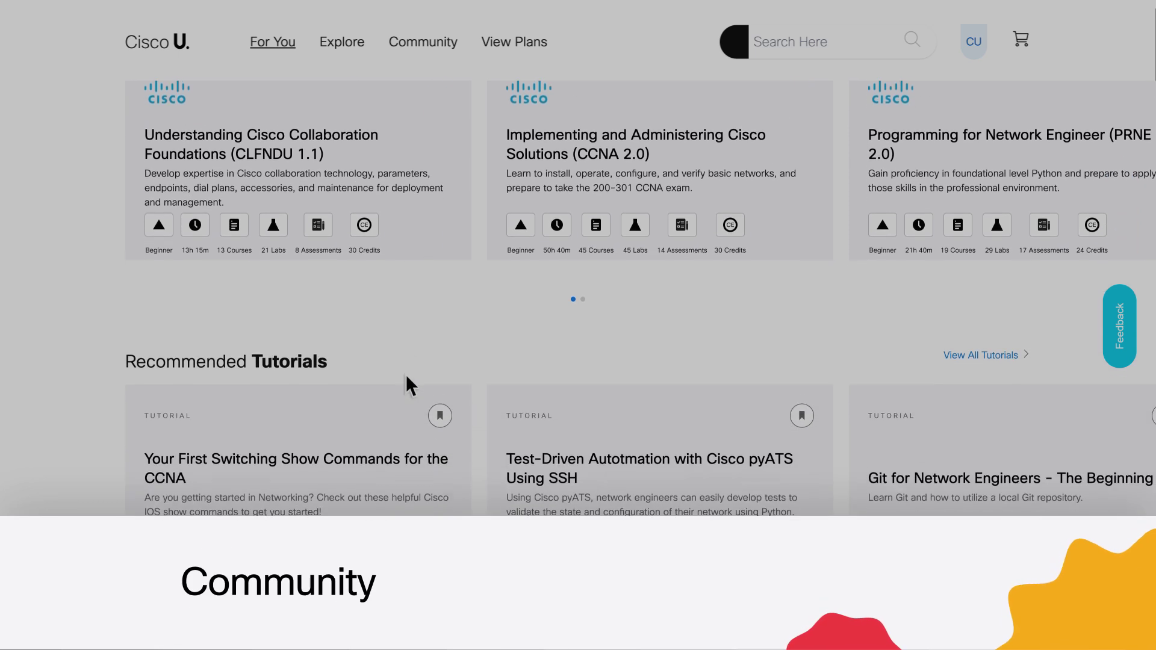
pyautogui.scroll(-2, 406, 374)
pyautogui.scroll(-2, 442, 396)
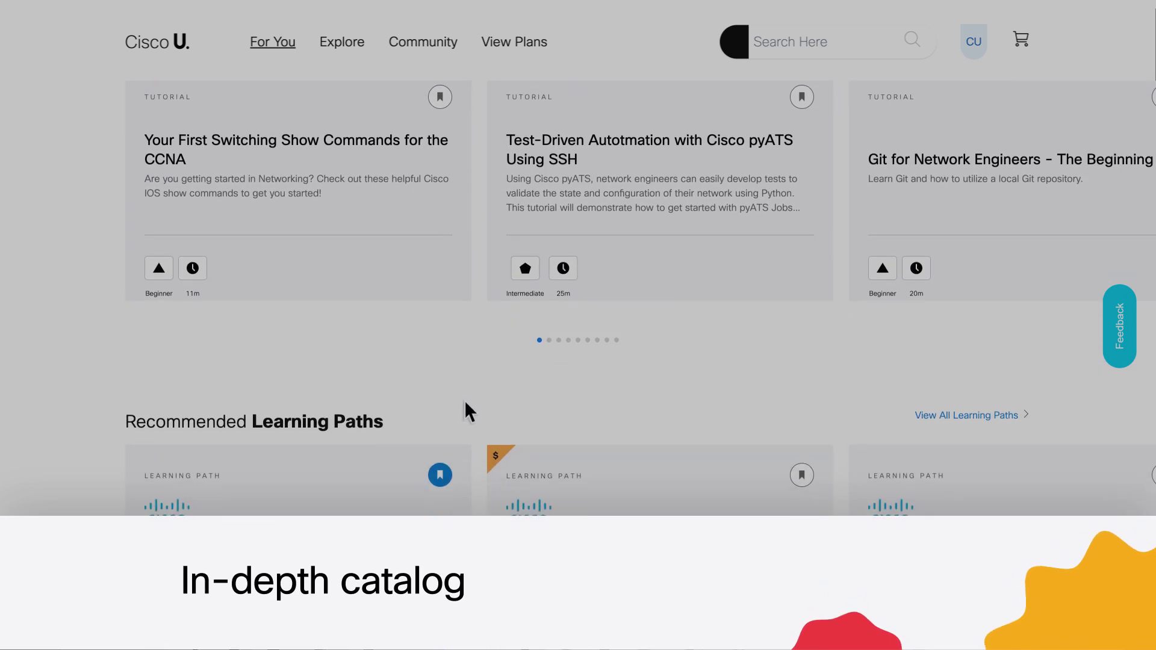
pyautogui.scroll(-2, 465, 400)
pyautogui.scroll(-2, 507, 402)
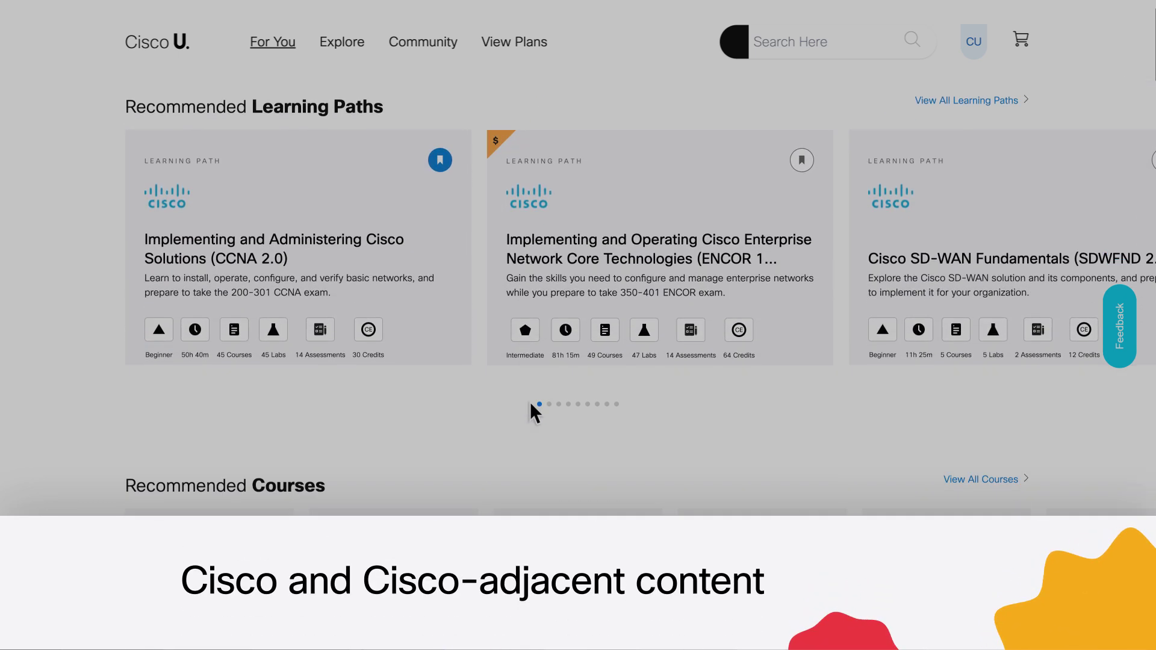
pyautogui.scroll(-2, 531, 402)
pyautogui.scroll(-2, 536, 401)
pyautogui.scroll(-2, 538, 402)
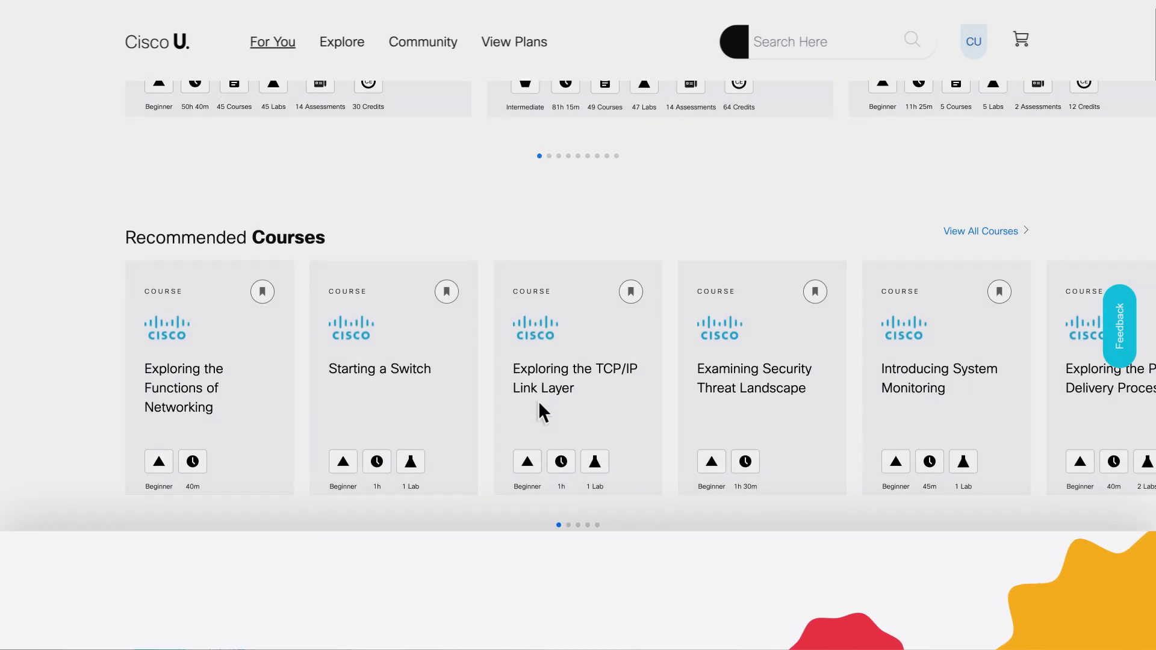
pyautogui.scroll(-2, 539, 401)
pyautogui.scroll(-1, 543, 400)
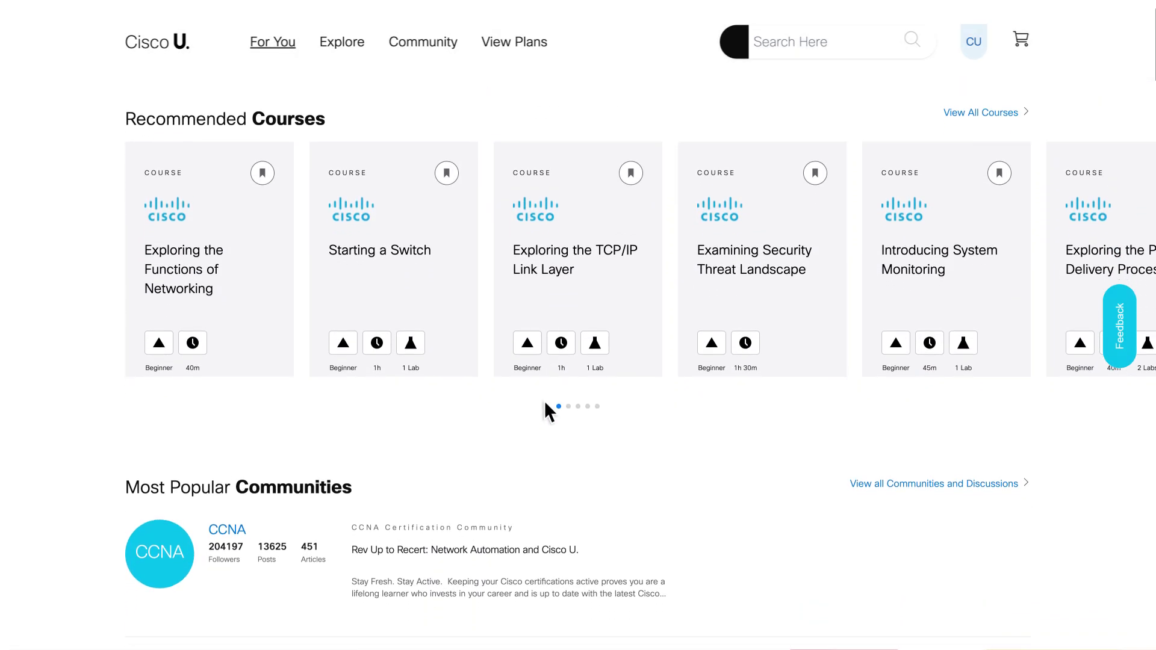
pyautogui.scroll(-1, 546, 400)
pyautogui.scroll(-2, 548, 400)
pyautogui.scroll(-2, 548, 400)
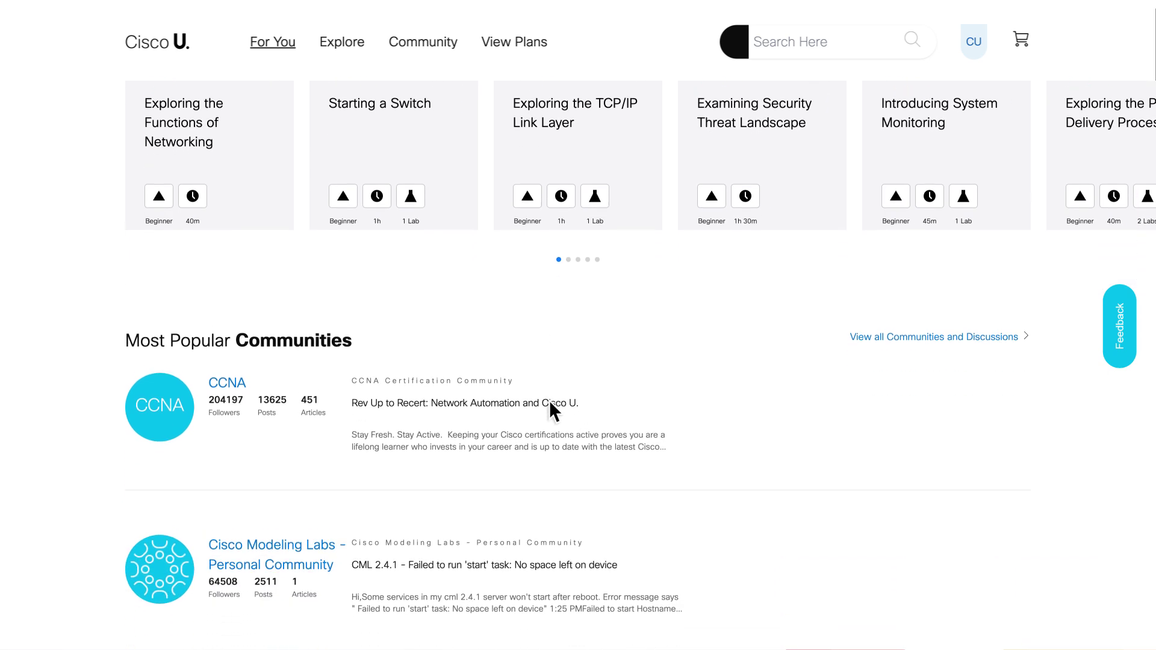
pyautogui.scroll(-2, 549, 400)
pyautogui.scroll(-2, 551, 401)
pyautogui.scroll(-2, 552, 401)
pyautogui.scroll(-2, 553, 400)
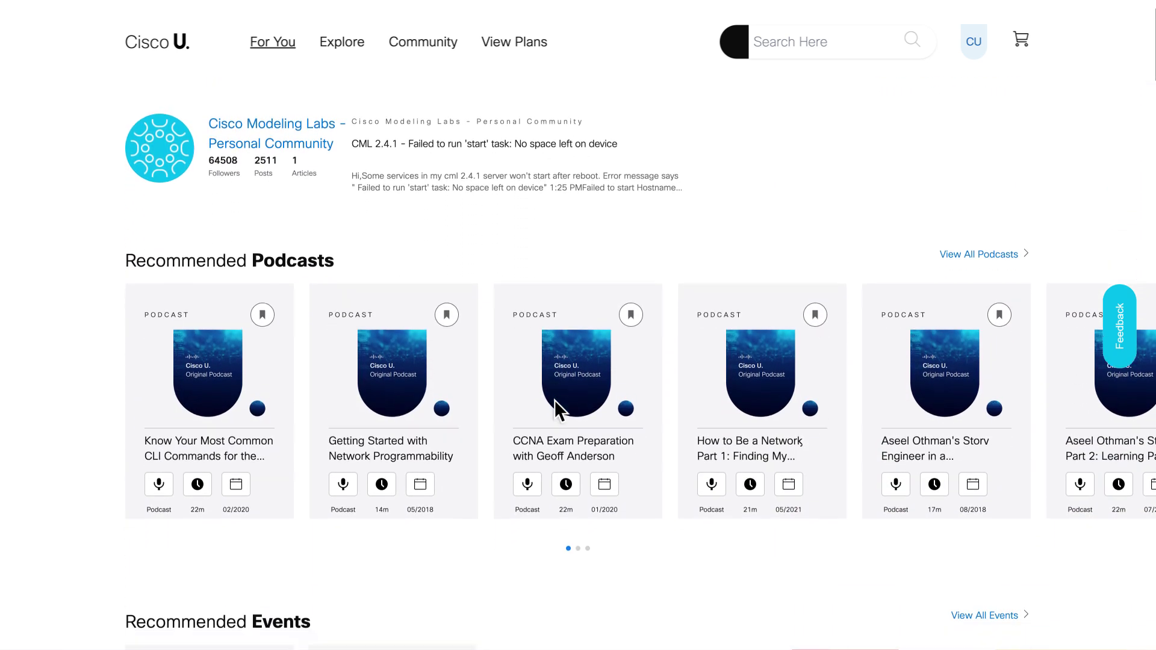
pyautogui.scroll(-2, 555, 401)
pyautogui.scroll(-2, 556, 399)
pyautogui.scroll(-2, 557, 400)
pyautogui.scroll(-2, 559, 400)
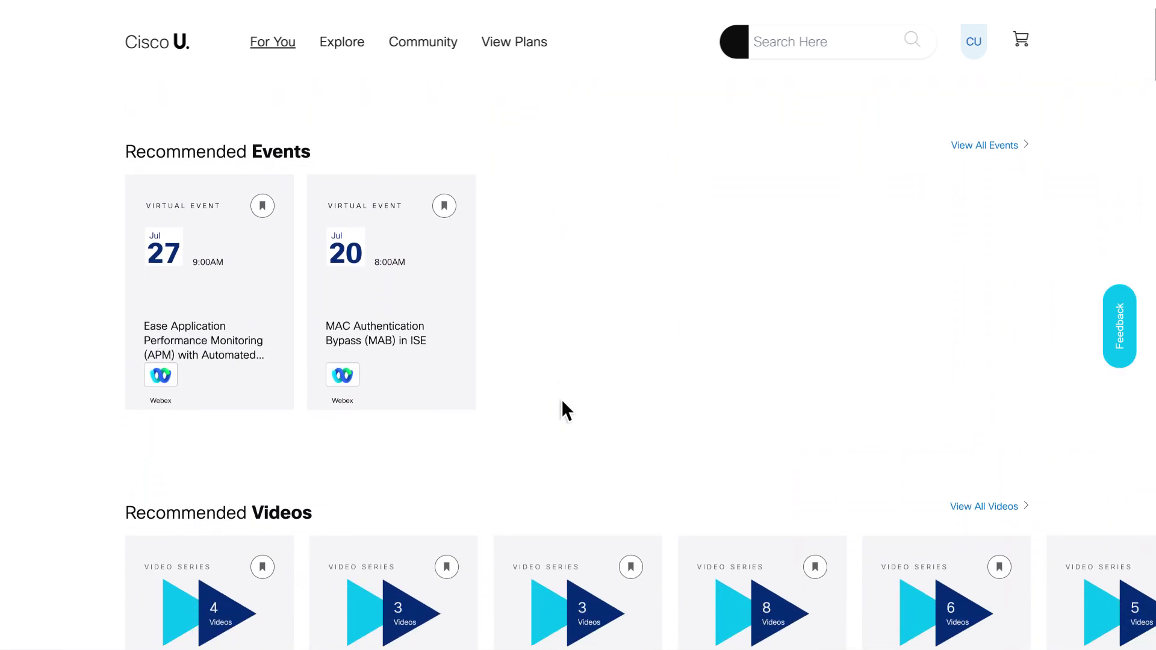
pyautogui.scroll(-2, 561, 399)
pyautogui.scroll(-2, 564, 398)
pyautogui.scroll(-2, 568, 408)
pyautogui.scroll(-1, 569, 399)
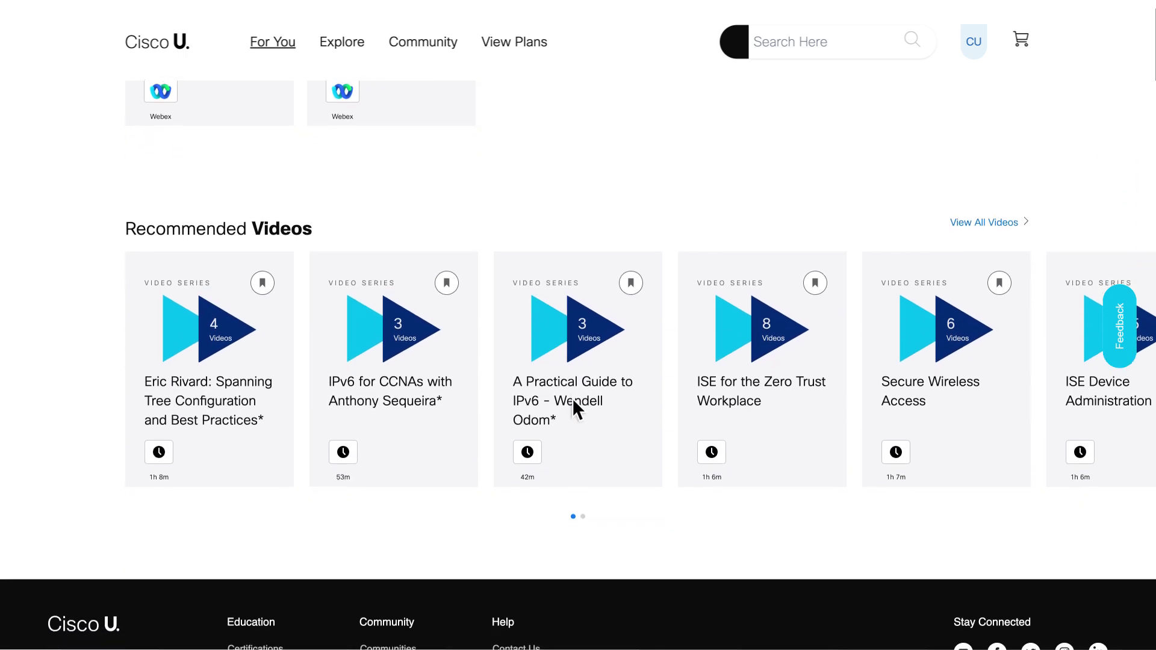
pyautogui.scroll(-1, 572, 399)
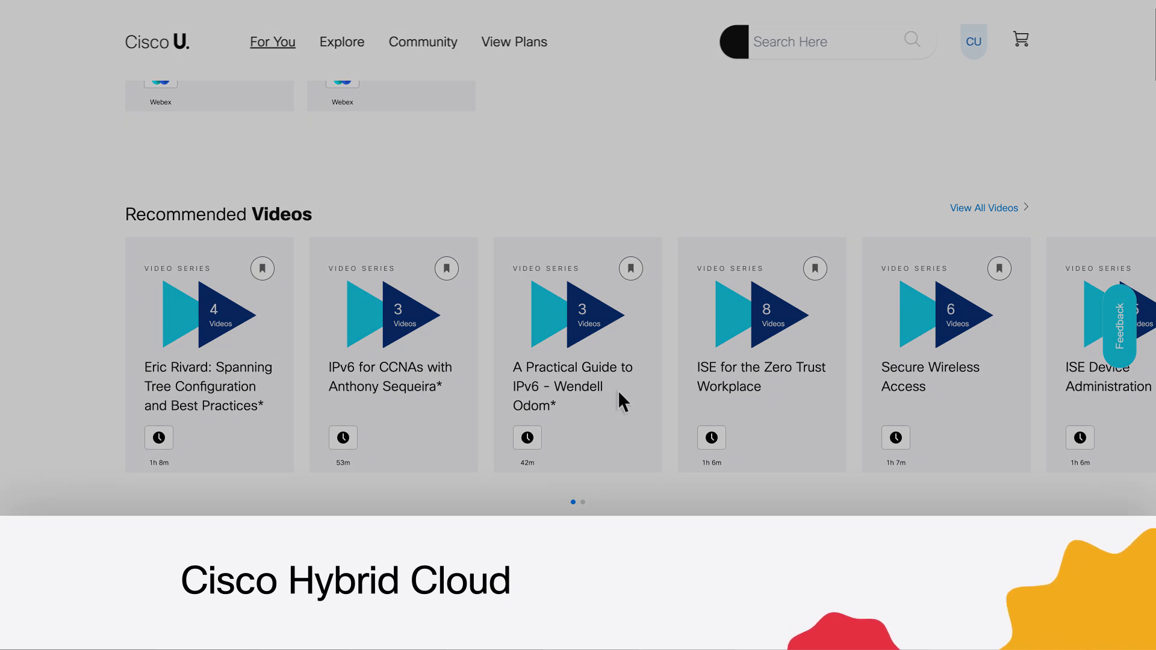
pyautogui.scroll(2, 639, 382)
pyautogui.scroll(2, 651, 376)
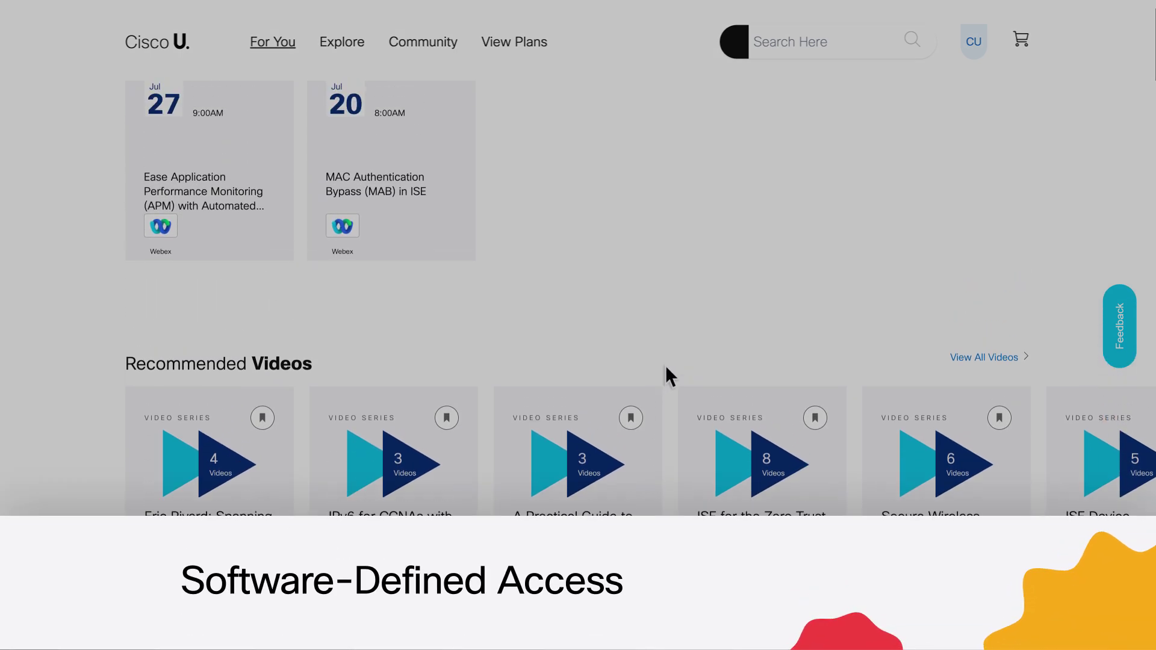
pyautogui.scroll(3, 666, 365)
pyautogui.scroll(3, 680, 349)
pyautogui.scroll(3, 693, 325)
pyautogui.scroll(3, 692, 300)
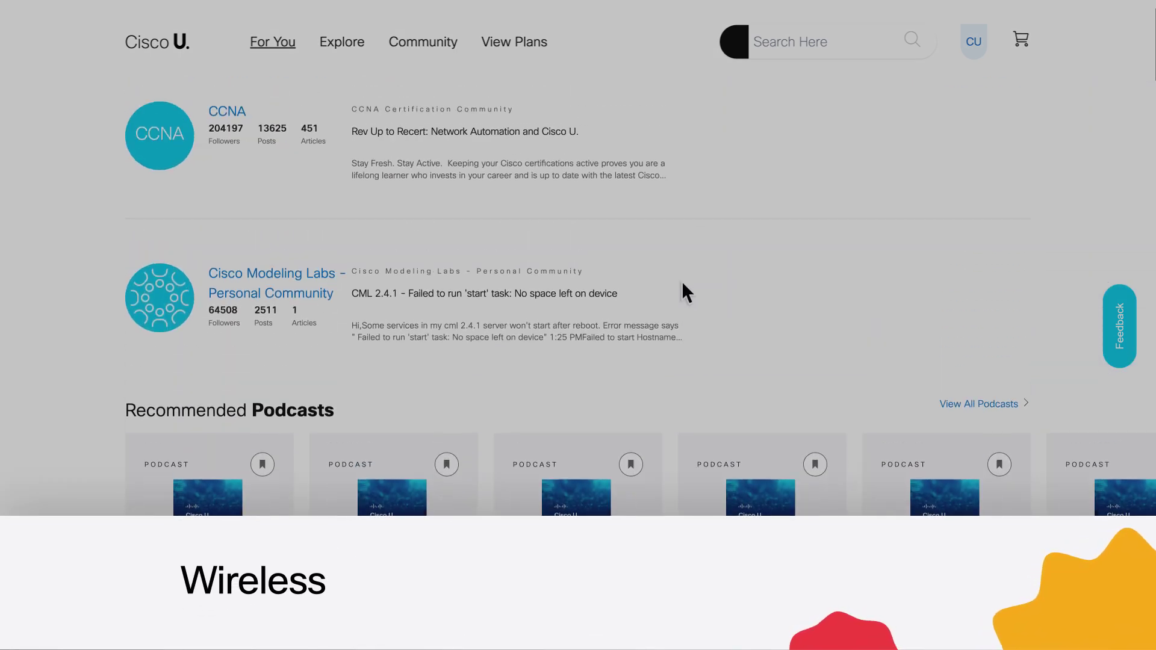
pyautogui.scroll(3, 676, 273)
pyautogui.scroll(3, 663, 262)
pyautogui.scroll(3, 651, 253)
pyautogui.scroll(3, 641, 246)
pyautogui.scroll(3, 637, 243)
pyautogui.scroll(2, 628, 237)
pyautogui.scroll(2, 620, 234)
pyautogui.scroll(2, 616, 231)
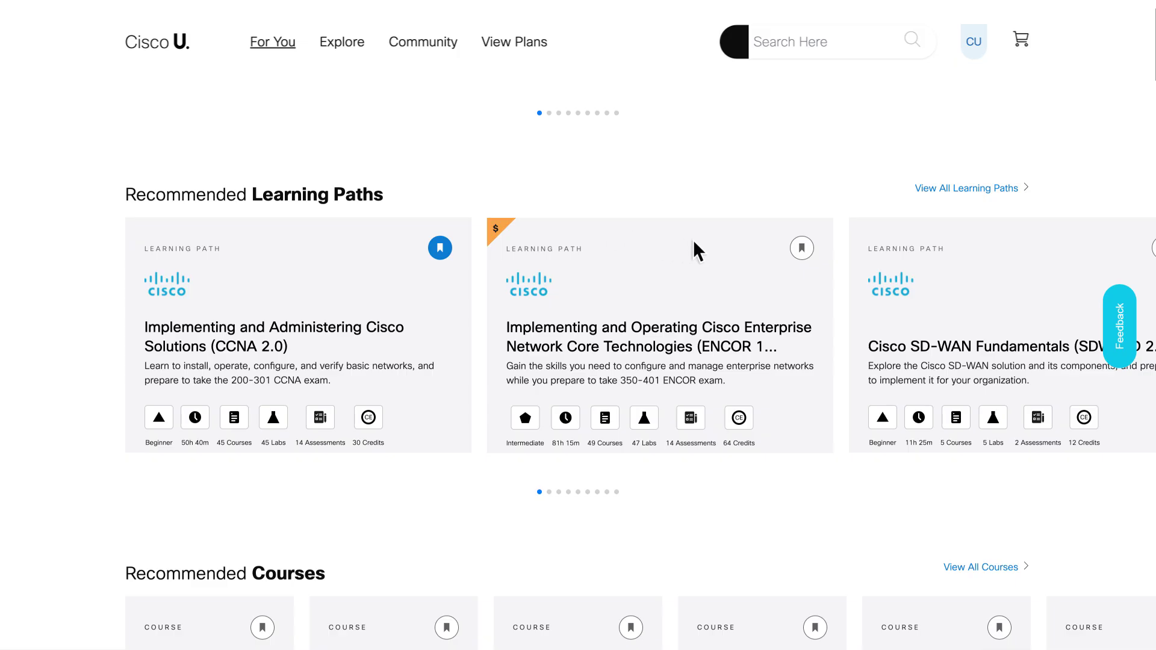
pyautogui.scroll(1, 739, 235)
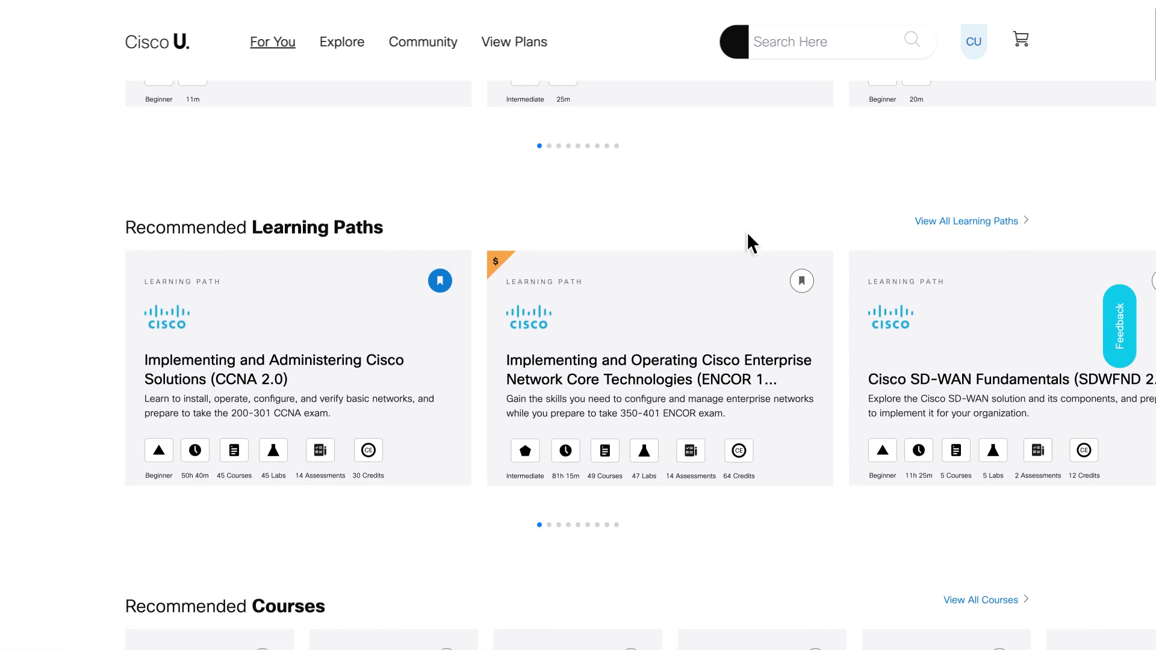
pyautogui.scroll(2, 750, 230)
pyautogui.scroll(2, 759, 225)
pyautogui.scroll(1, 766, 221)
pyautogui.scroll(1, 773, 215)
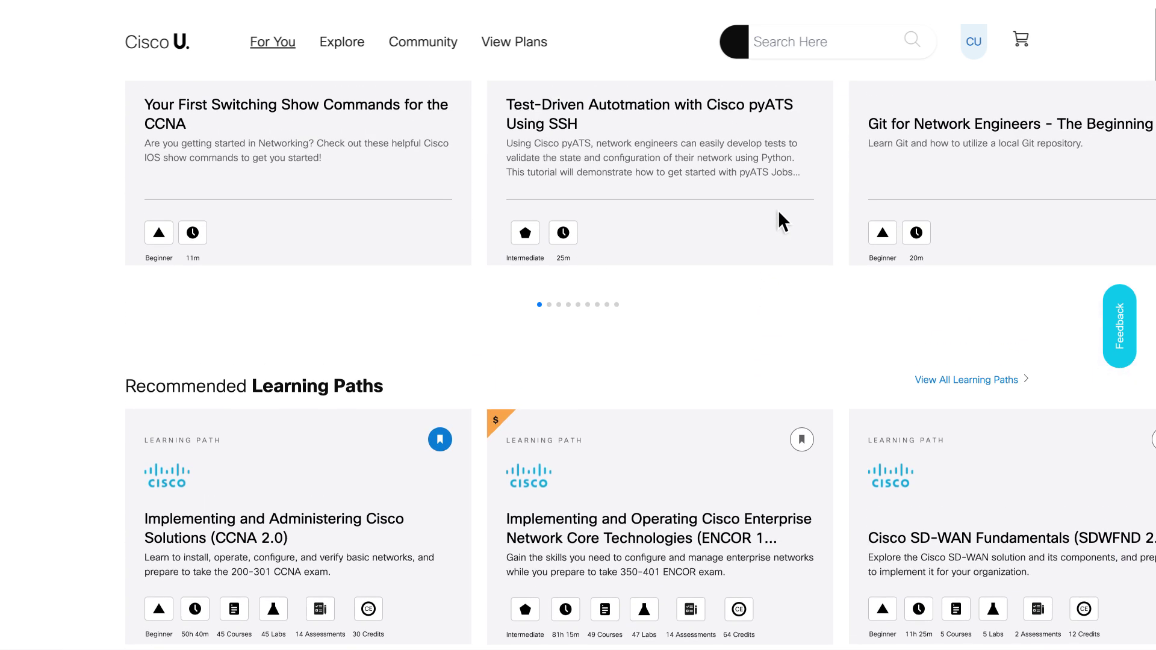
pyautogui.scroll(1, 782, 206)
pyautogui.scroll(1, 791, 196)
pyautogui.scroll(2, 795, 190)
pyautogui.scroll(1, 803, 179)
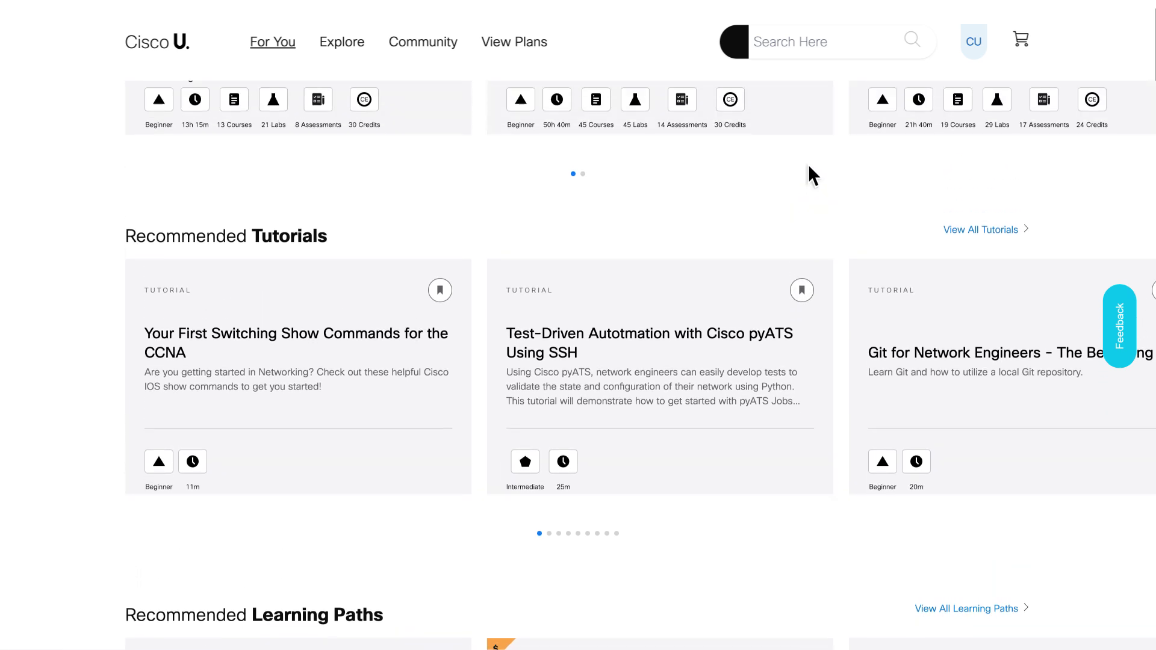
pyautogui.scroll(1, 809, 164)
pyautogui.scroll(1, 805, 146)
pyautogui.scroll(1, 793, 121)
pyautogui.scroll(1, 786, 105)
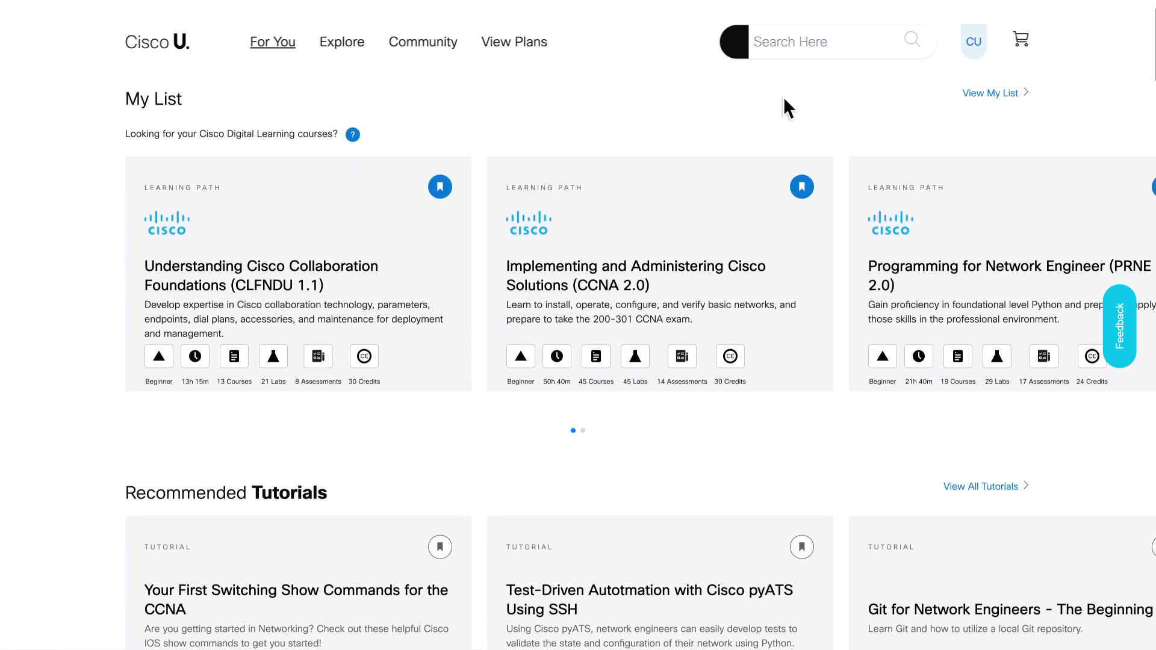
pyautogui.scroll(1, 781, 88)
pyautogui.scroll(1, 778, 72)
pyautogui.scroll(2, 774, 57)
pyautogui.scroll(1, 772, 51)
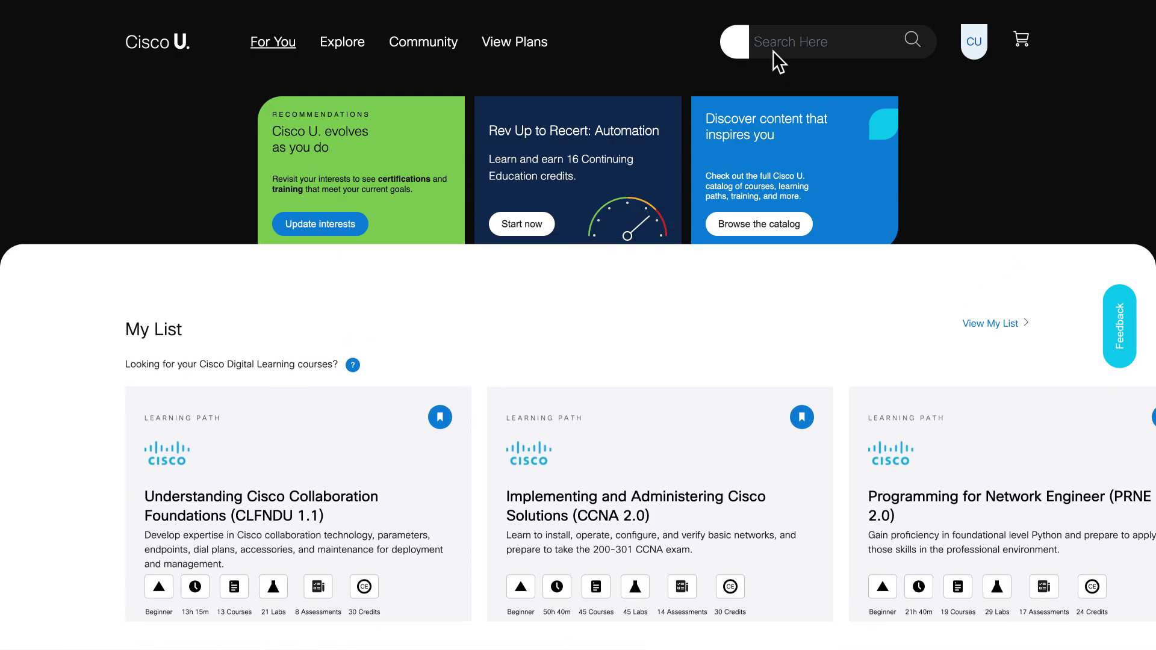
pyautogui.write('ccna')
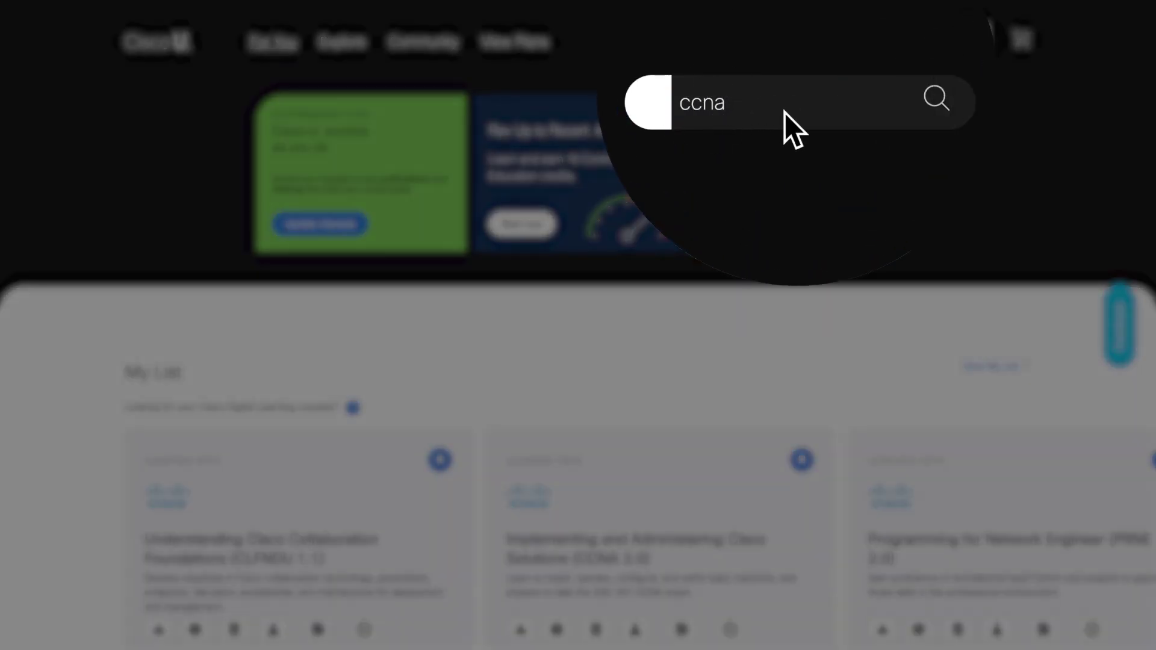
# Step: Run the 'ccna' search and browse its 485 results: learning paths, courses, podcasts, videos
pyautogui.click(935, 100)
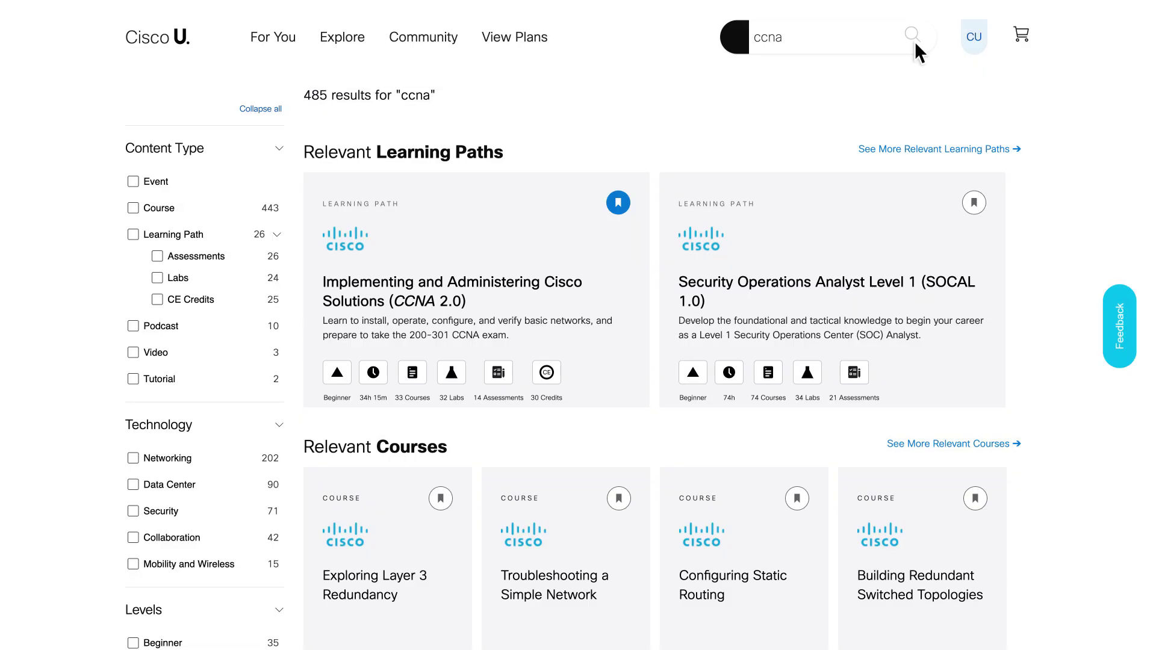
pyautogui.scroll(-2, 899, 88)
pyautogui.scroll(-2, 867, 190)
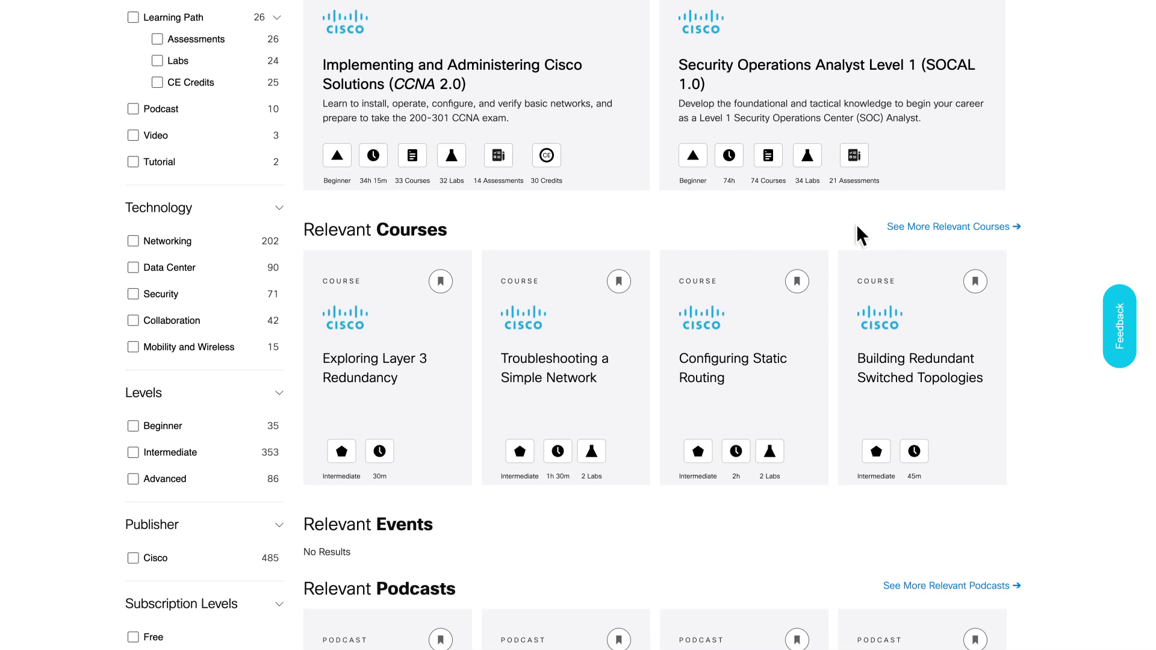
pyautogui.scroll(-2, 849, 252)
pyautogui.scroll(-2, 836, 298)
pyautogui.scroll(-2, 829, 311)
pyautogui.scroll(-2, 818, 319)
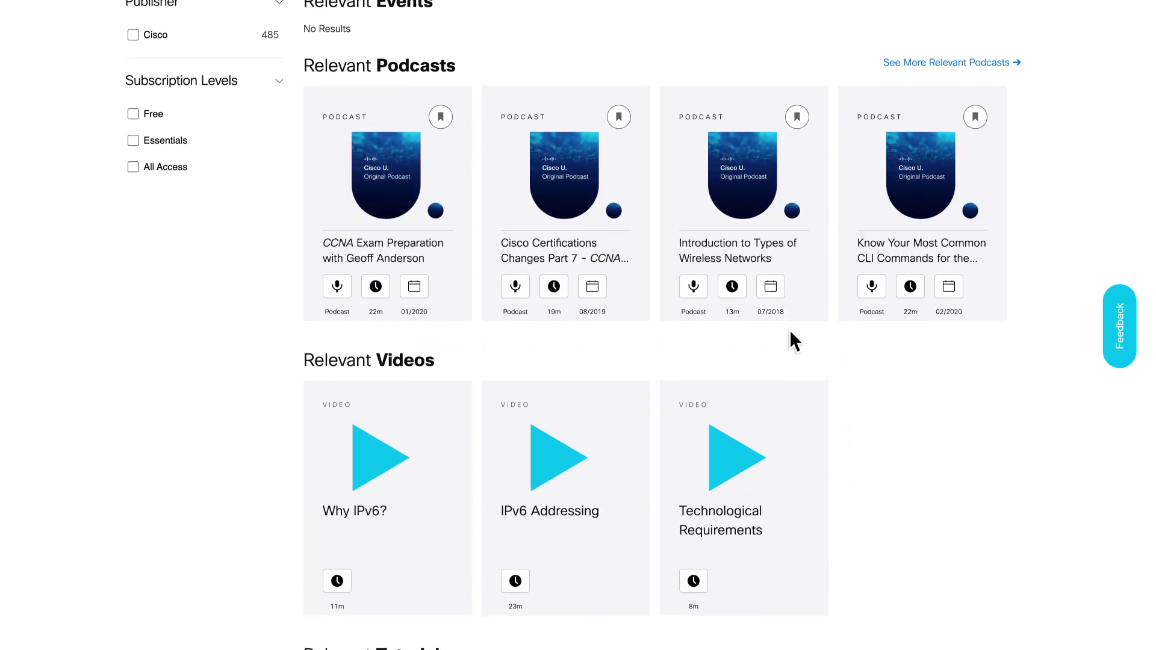
pyautogui.scroll(-1, 790, 330)
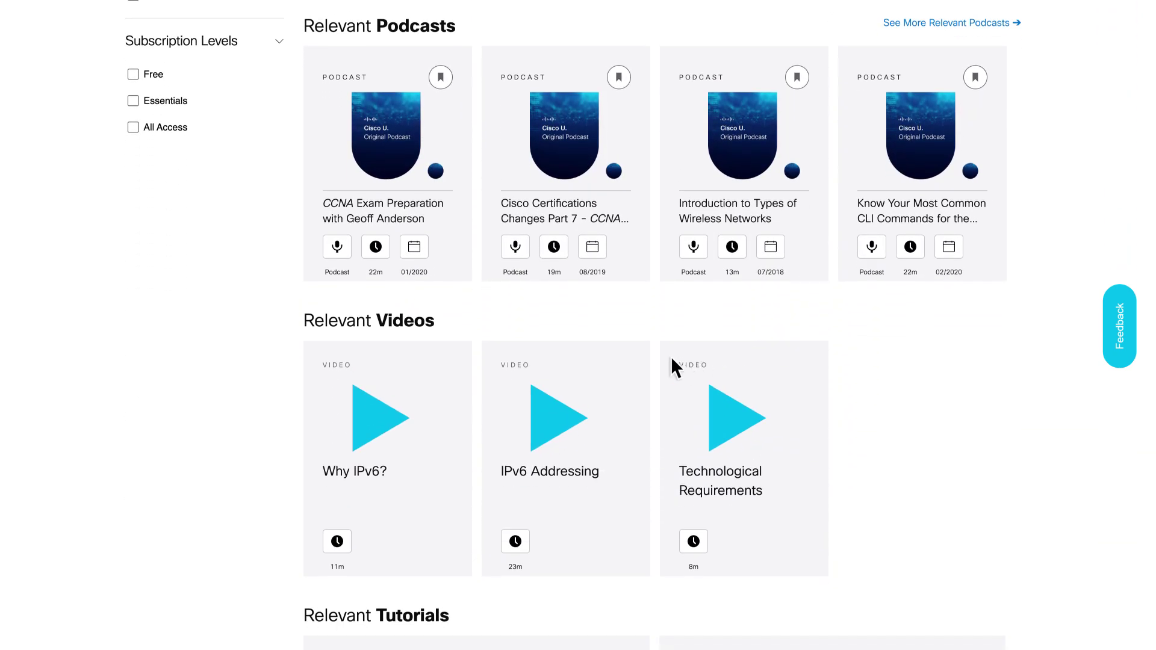
pyautogui.scroll(1, 647, 352)
pyautogui.scroll(1, 629, 349)
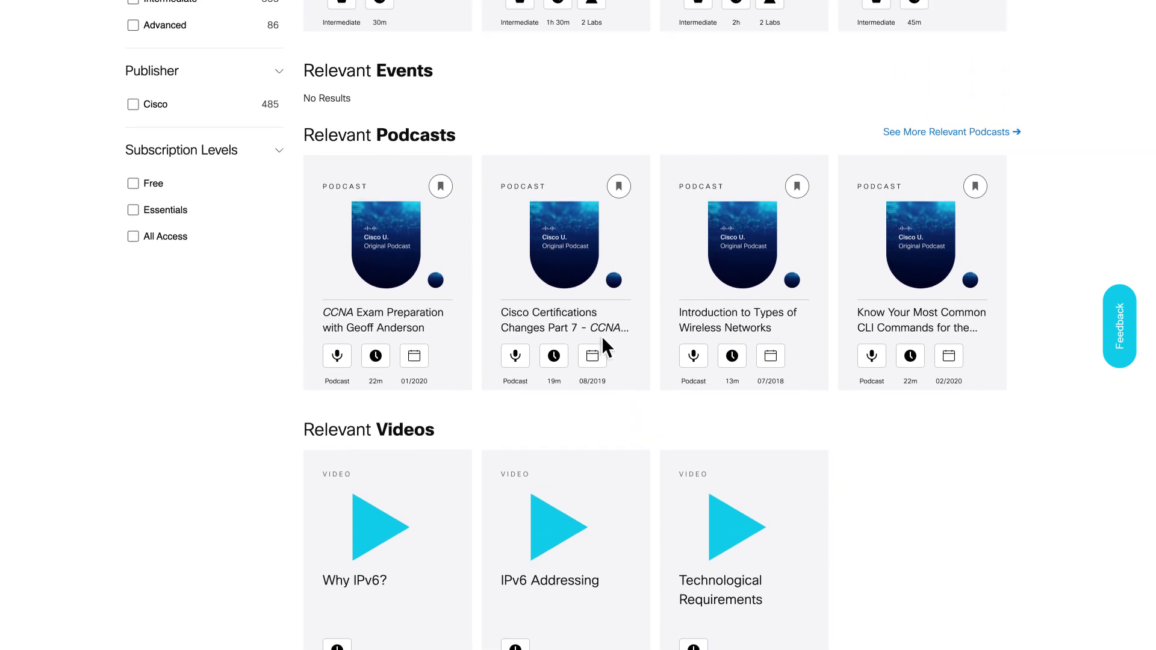
pyautogui.scroll(1, 602, 335)
pyautogui.scroll(2, 561, 316)
pyautogui.scroll(2, 528, 293)
pyautogui.scroll(1, 502, 275)
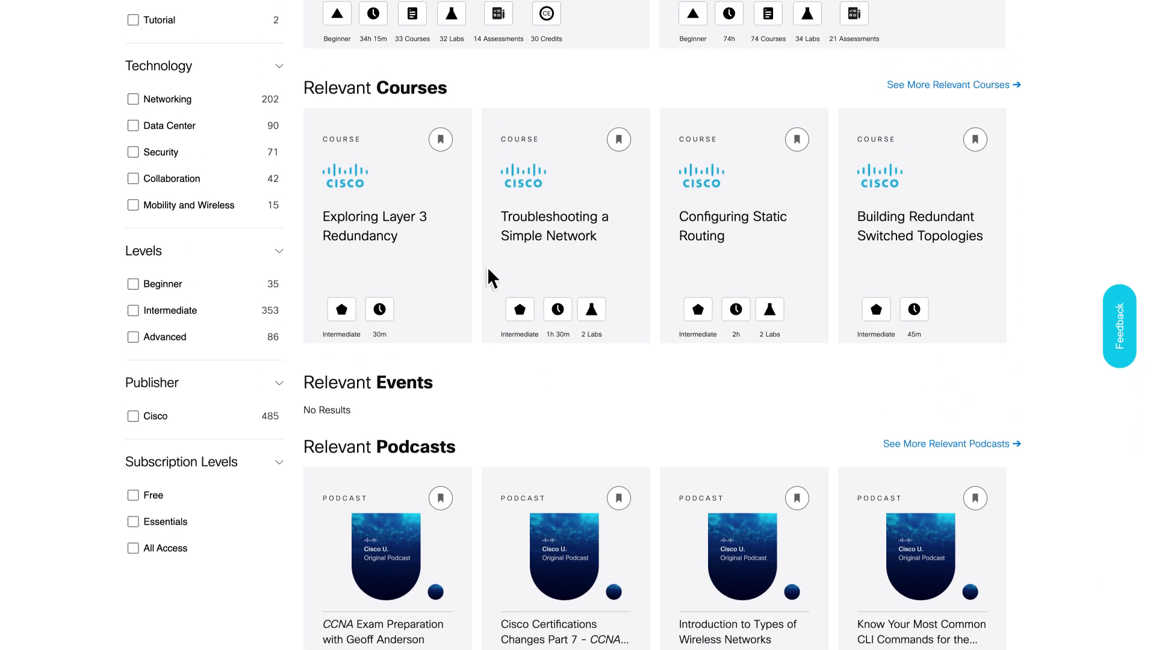
pyautogui.scroll(1, 474, 262)
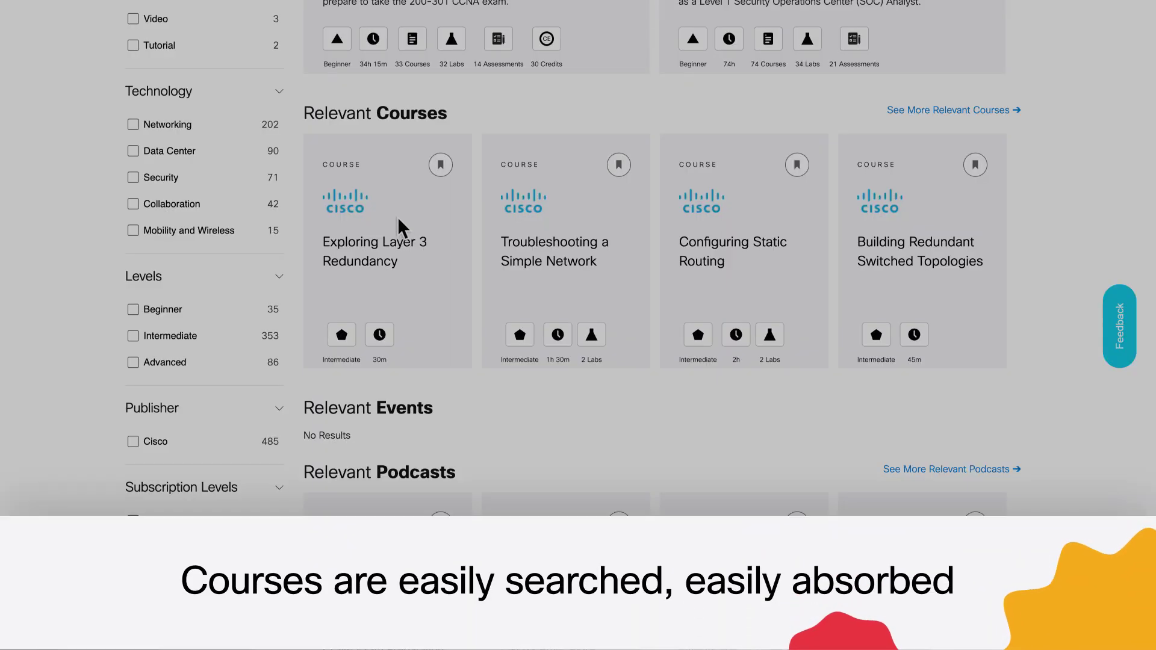
pyautogui.scroll(1, 371, 213)
pyautogui.scroll(1, 353, 208)
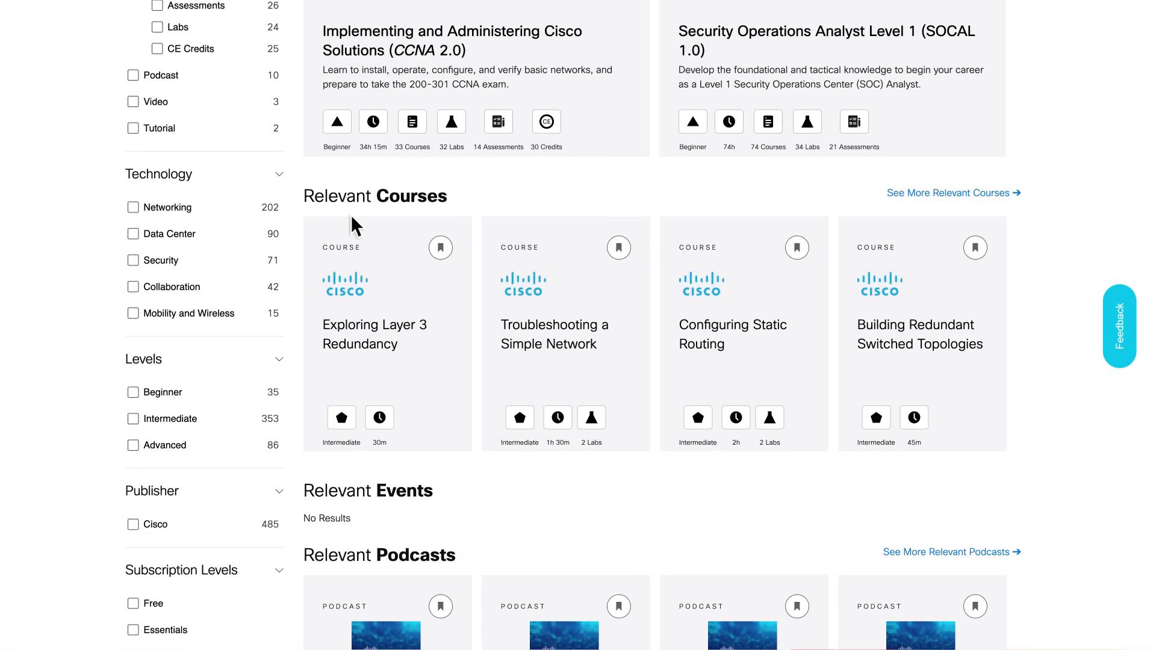
pyautogui.scroll(2, 362, 219)
pyautogui.scroll(3, 393, 233)
pyautogui.scroll(1, 430, 249)
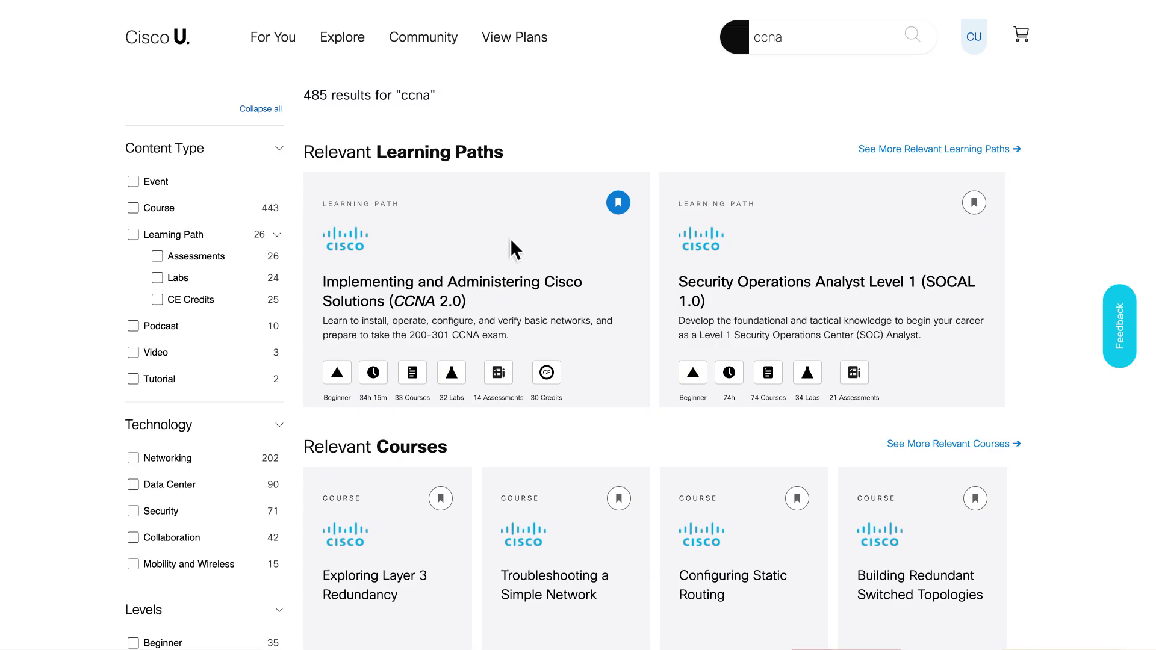
# Step: Open CCNA 2.0 and expand its Network Fundamentals and Network Routing tracks
pyautogui.click(511, 244)
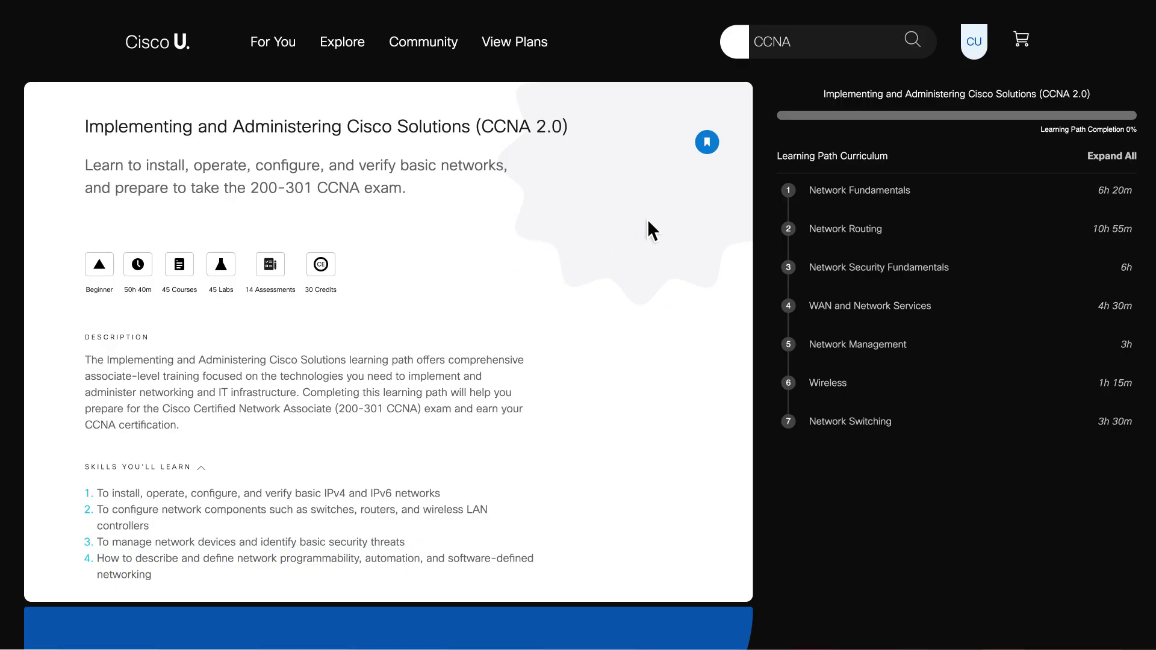
pyautogui.click(830, 193)
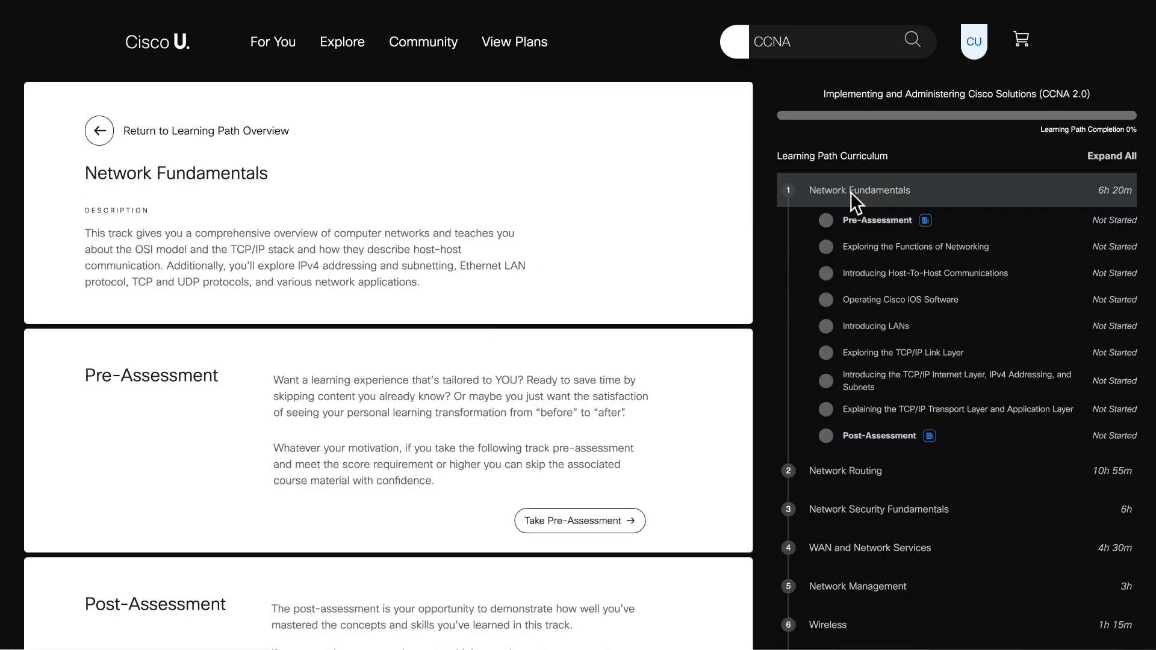
pyautogui.scroll(-2, 848, 206)
pyautogui.scroll(-2, 844, 241)
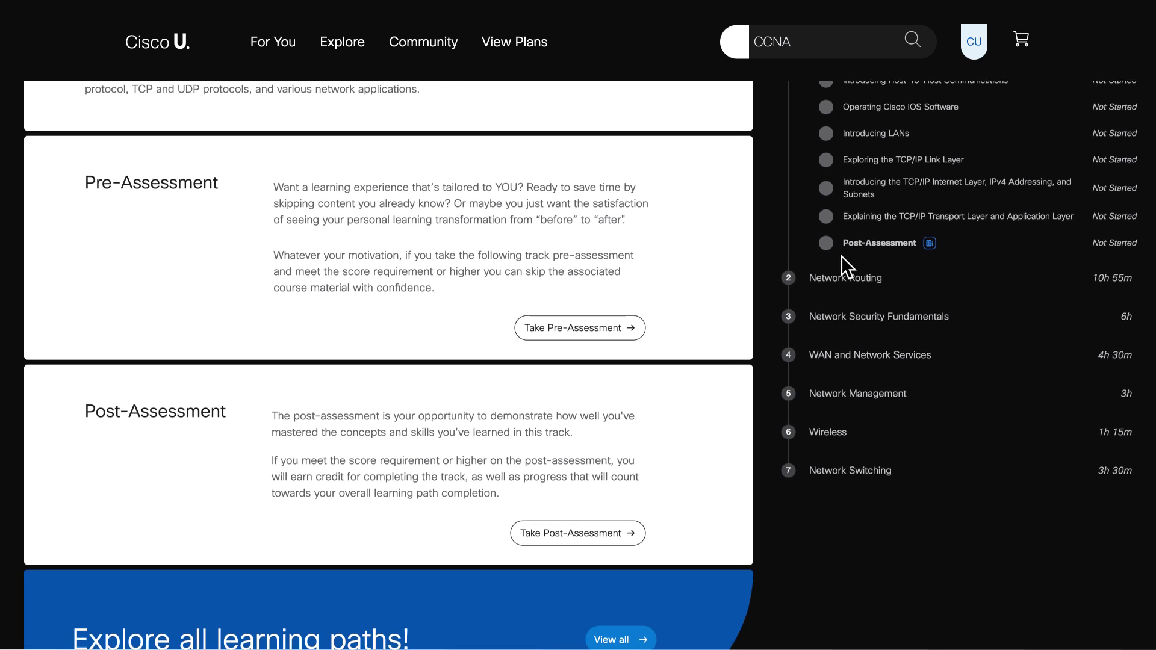
pyautogui.click(840, 265)
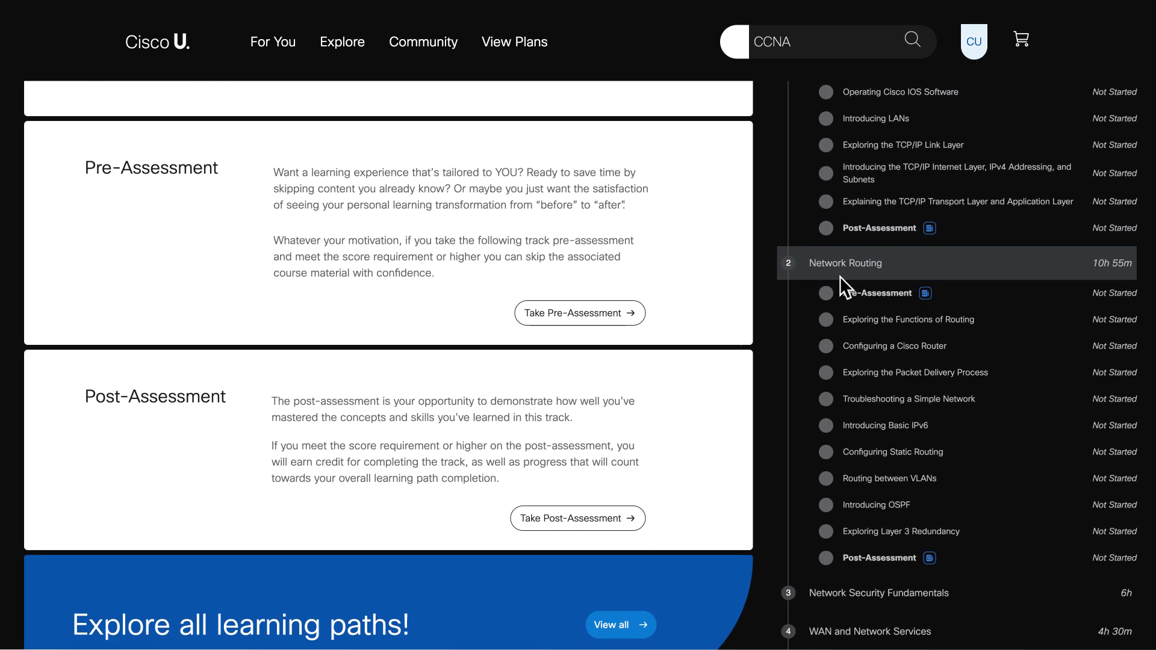
pyautogui.scroll(-2, 840, 277)
pyautogui.scroll(-2, 832, 319)
pyautogui.scroll(-2, 829, 349)
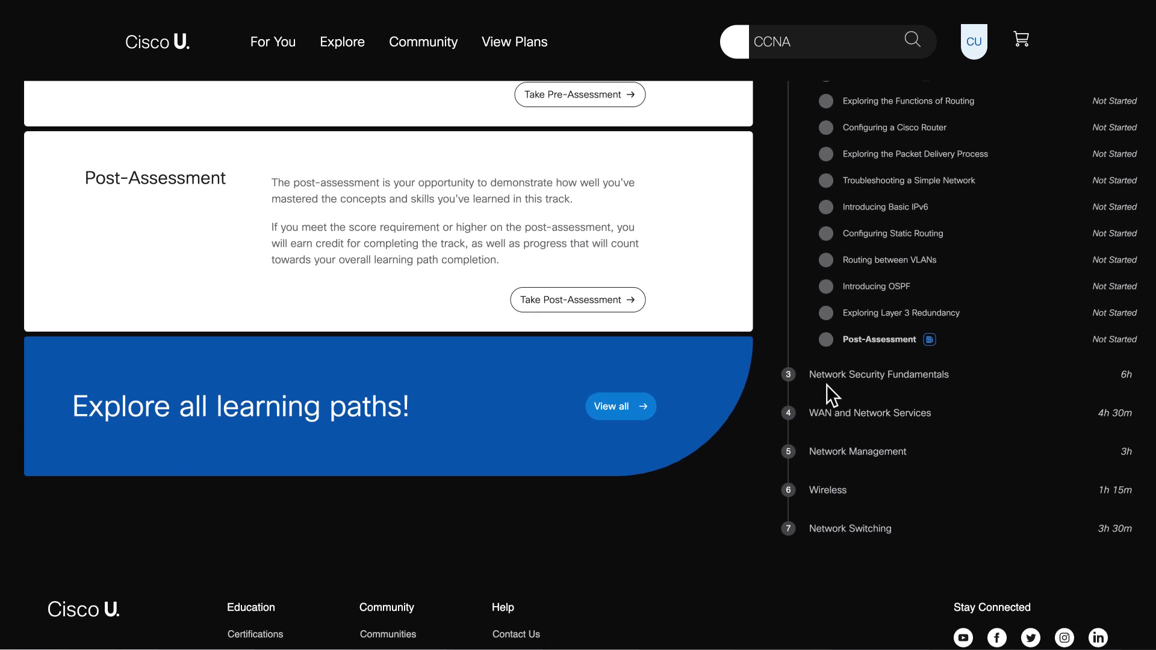
pyautogui.scroll(-1, 827, 384)
pyautogui.scroll(-1, 829, 420)
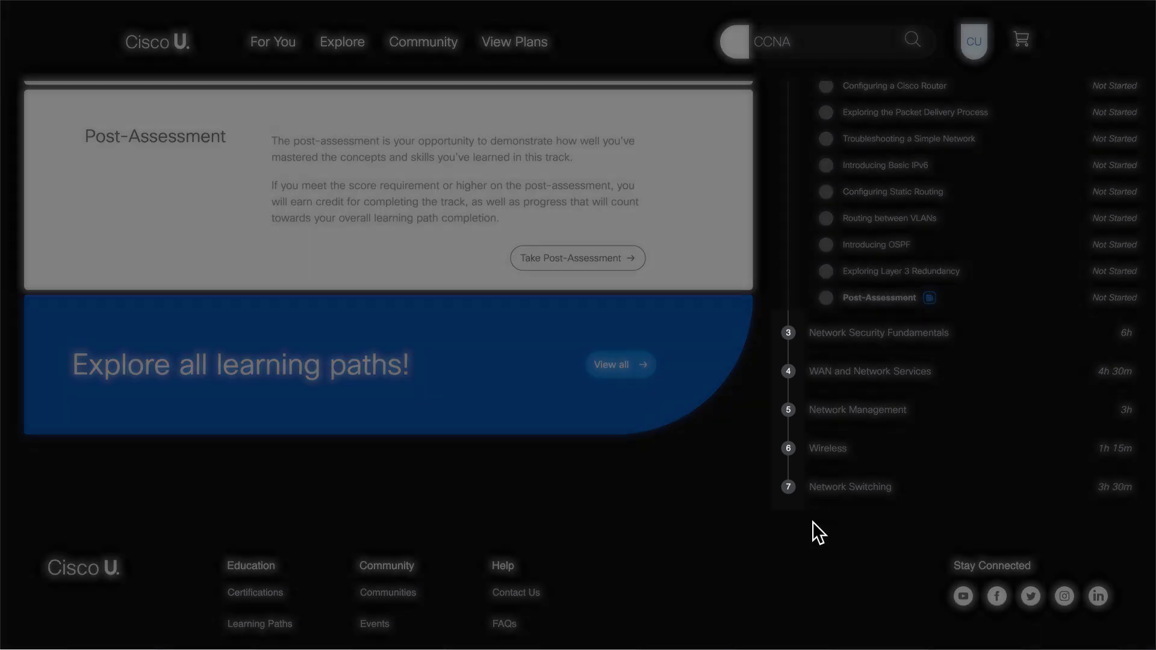
pyautogui.scroll(2, 733, 530)
pyautogui.scroll(2, 648, 465)
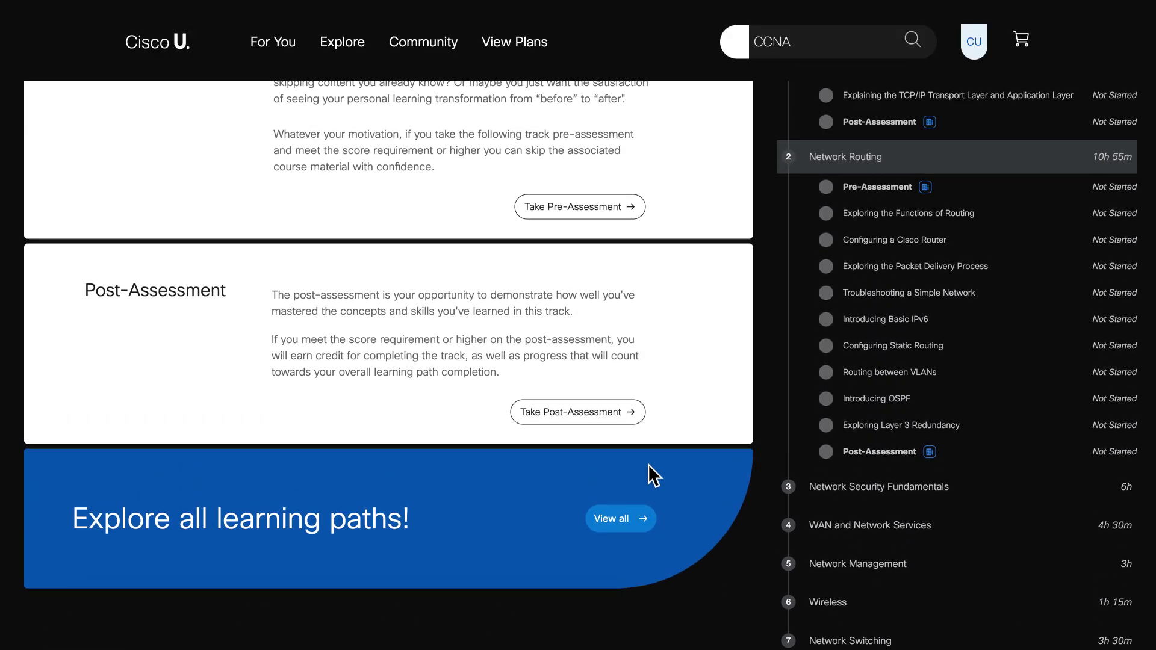
pyautogui.scroll(2, 588, 388)
pyautogui.scroll(1, 578, 361)
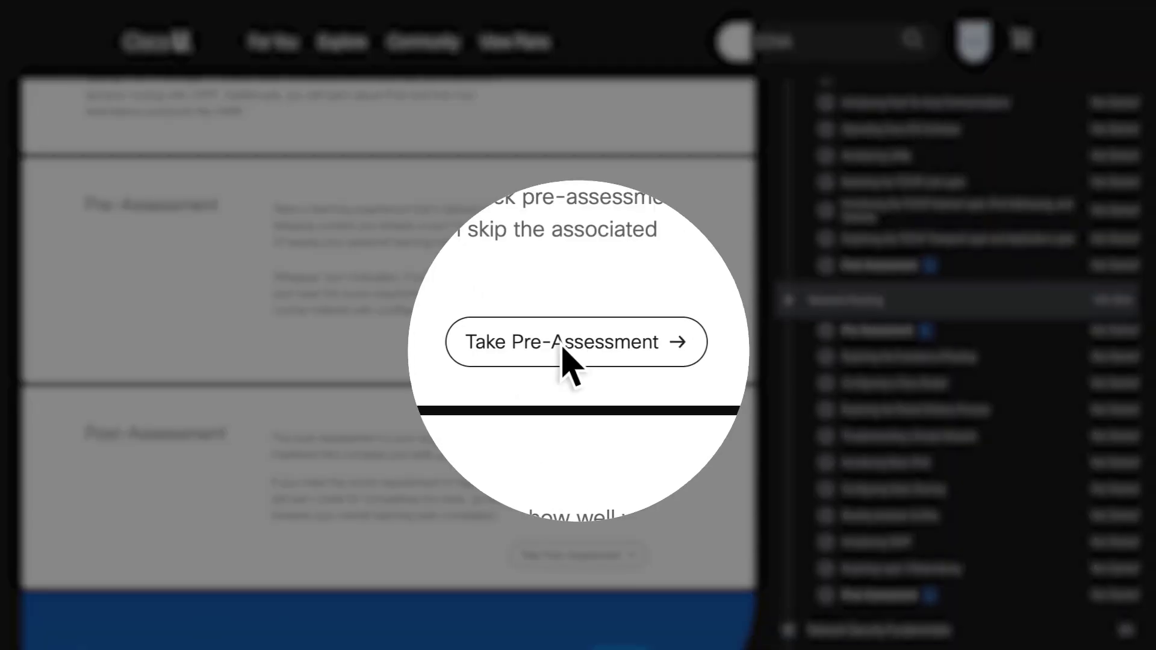
# Step: Complete the Network Fundamentals pre-assessment, answering 'cost' then 'reliability'
pyautogui.click(562, 344)
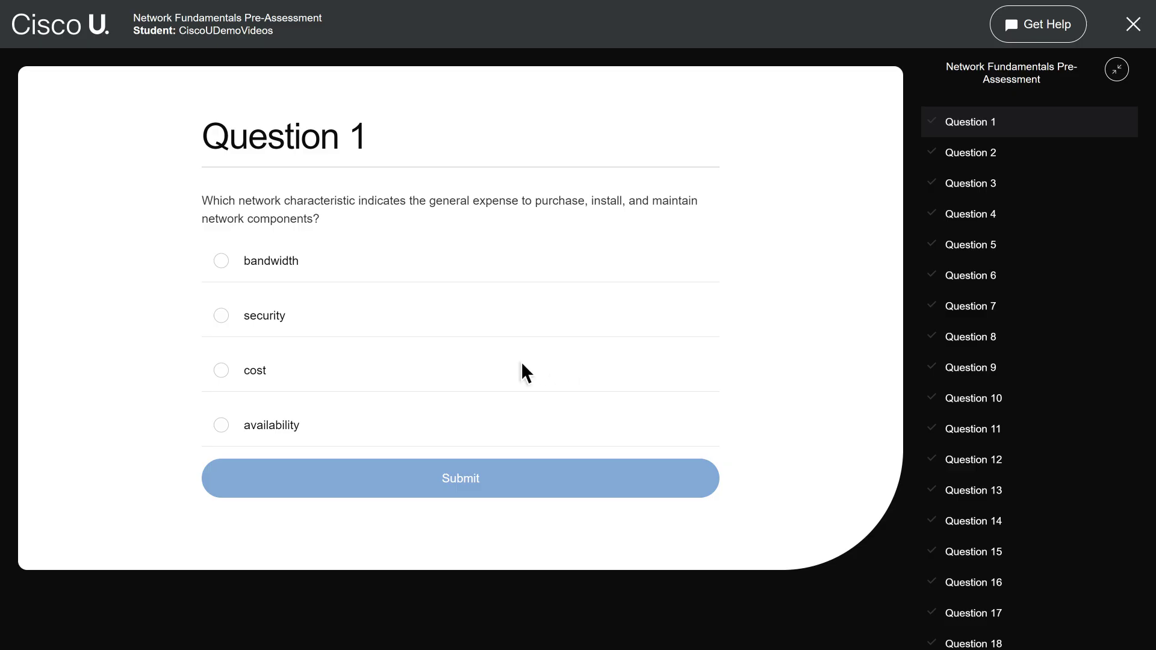
pyautogui.click(220, 371)
pyautogui.click(288, 477)
pyautogui.click(220, 261)
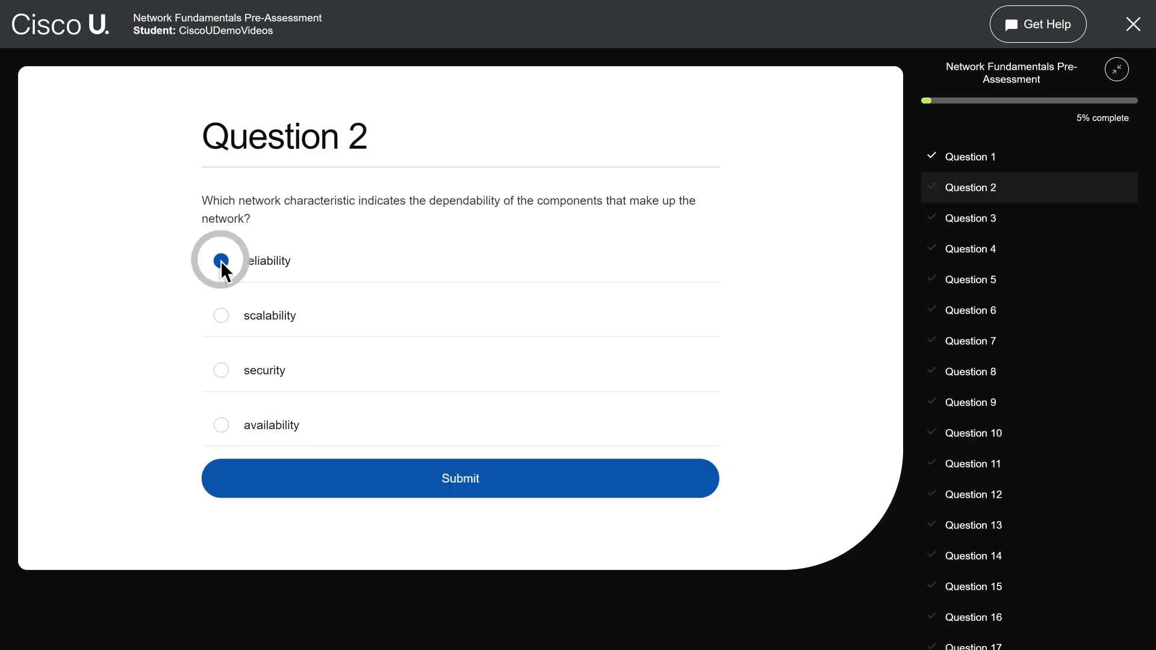
pyautogui.click(296, 476)
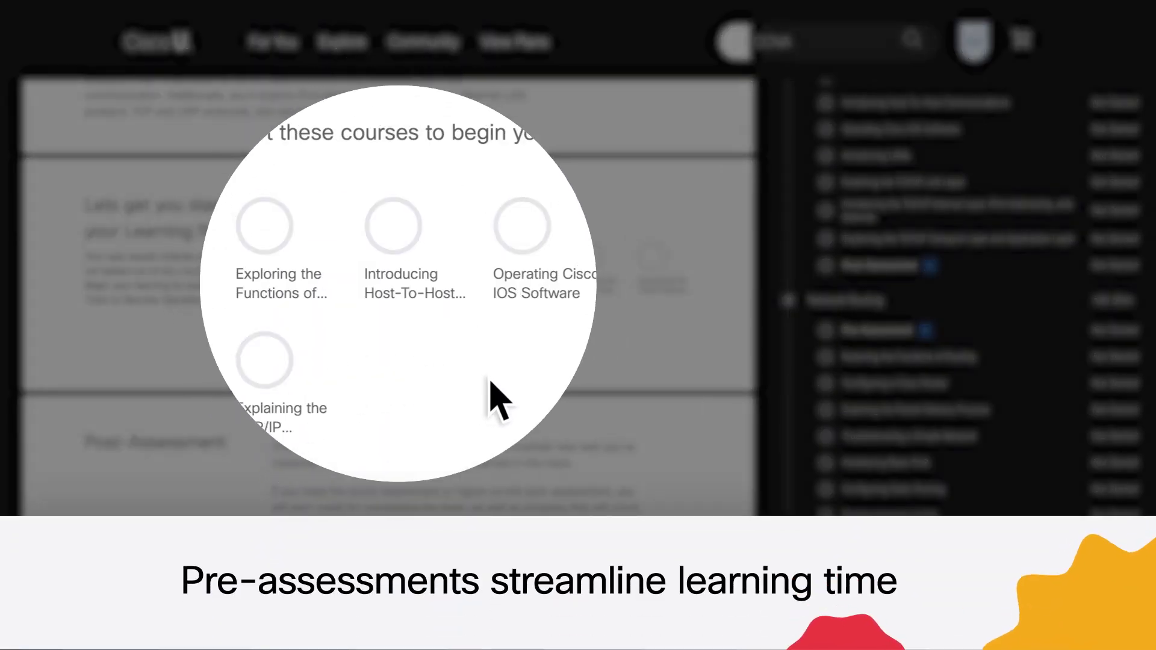
pyautogui.scroll(-3, 450, 331)
pyautogui.scroll(-3, 488, 330)
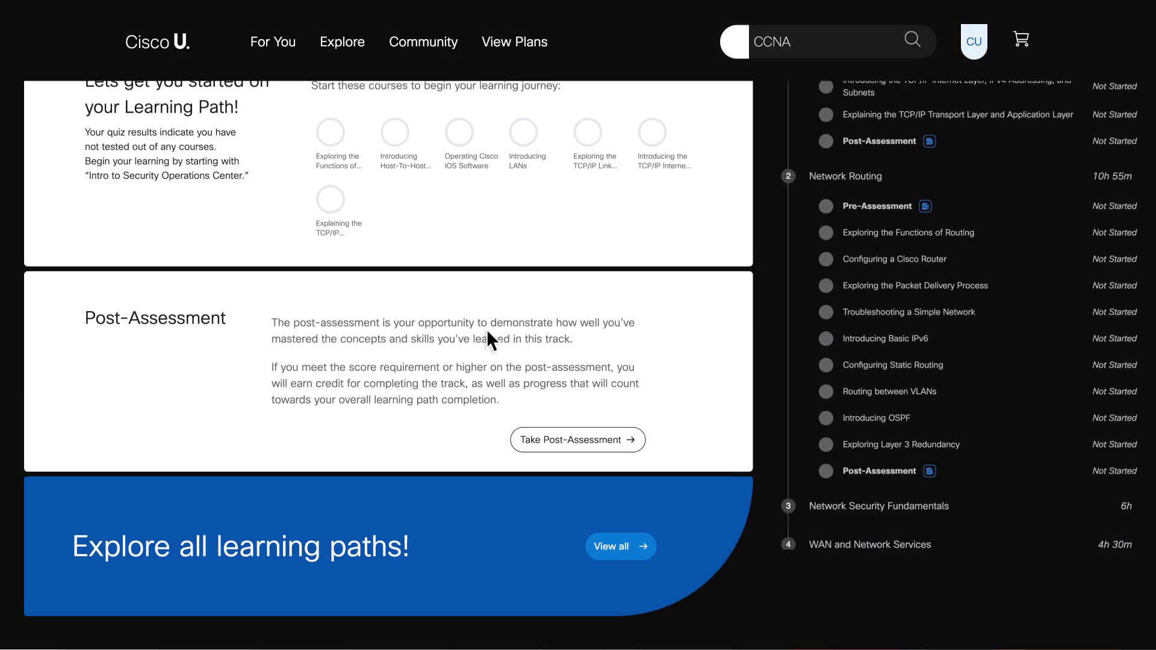
pyautogui.scroll(-2, 515, 327)
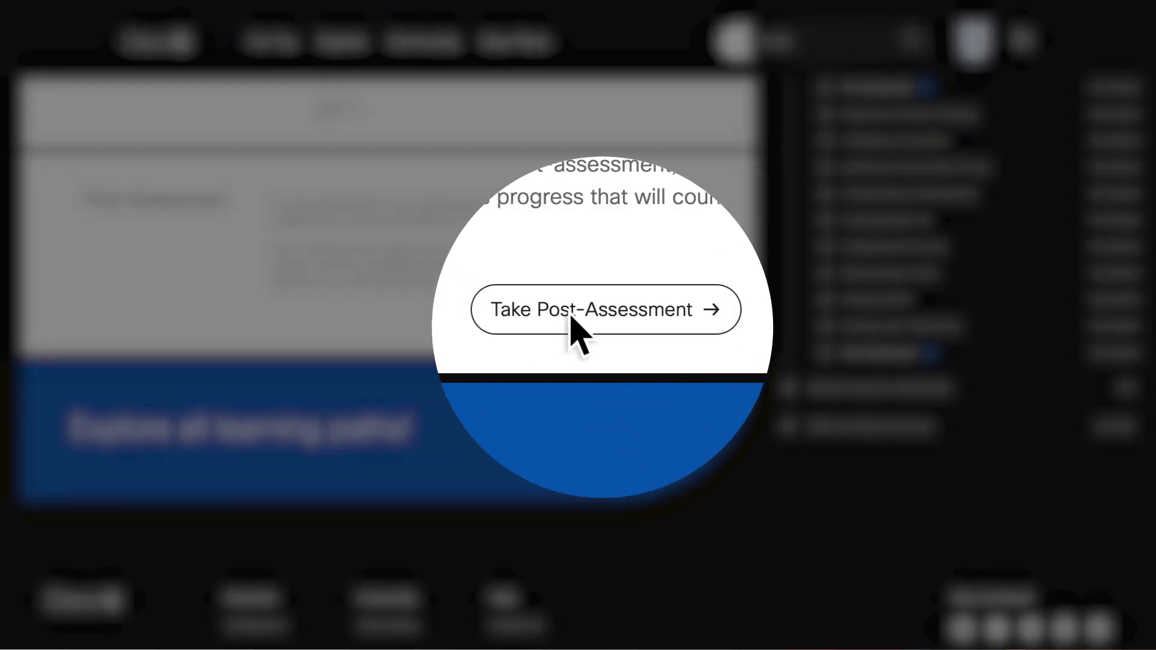
# Step: Complete the post-assessment, answering firewall monitors and controls traffic, then QoS
pyautogui.click(592, 321)
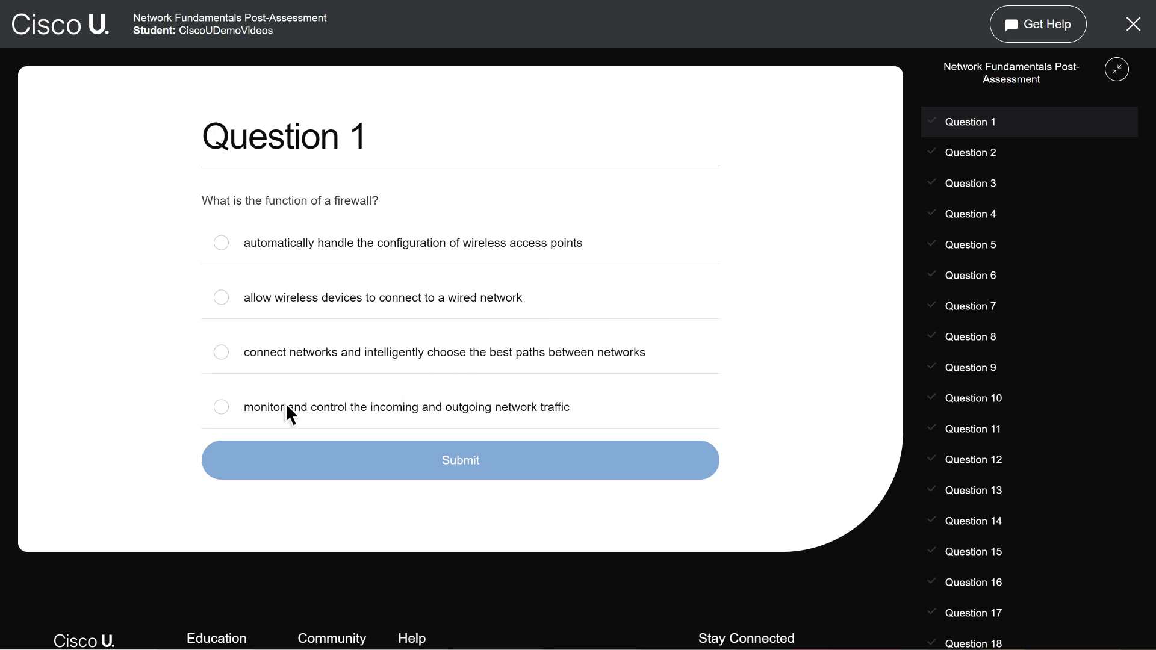
pyautogui.click(222, 409)
pyautogui.click(268, 460)
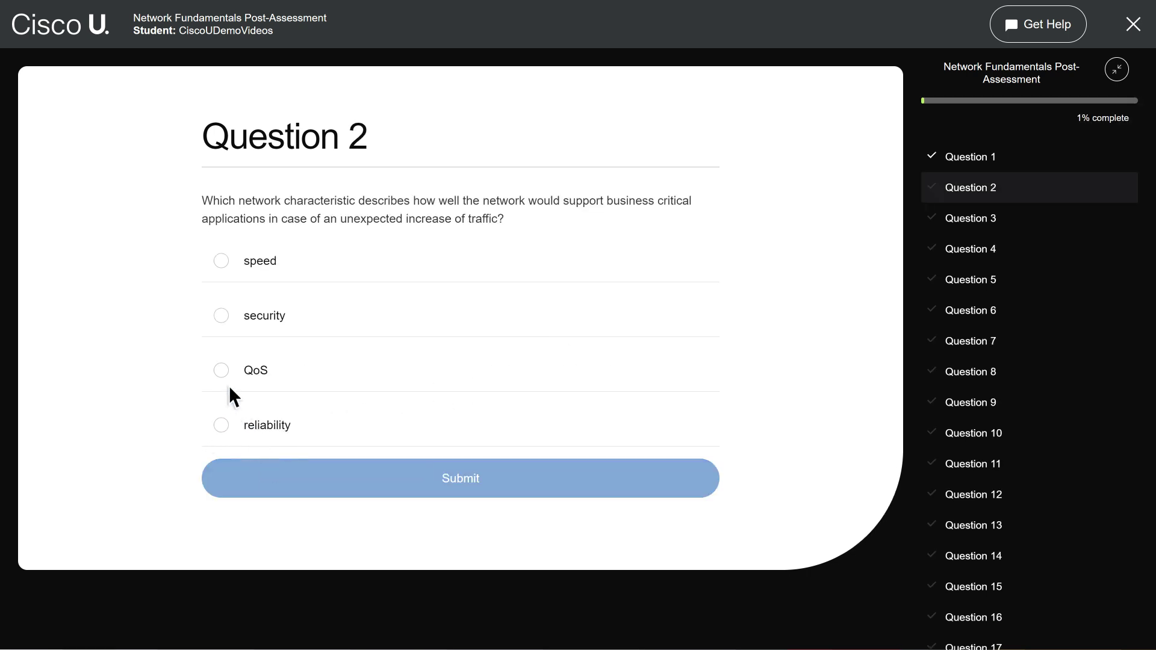
pyautogui.click(221, 372)
pyautogui.click(287, 477)
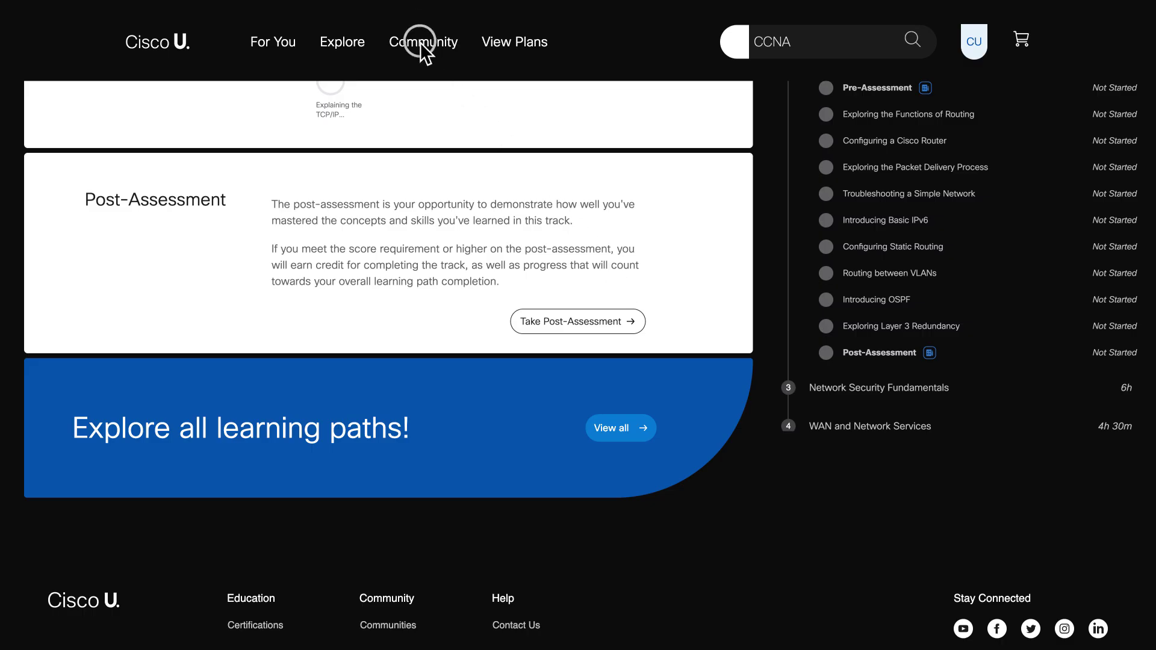
# Step: Go to Community and open the CCNA certification community's discussions
pyautogui.click(423, 43)
pyautogui.scroll(-3, 428, 173)
pyautogui.scroll(-2, 444, 221)
pyautogui.scroll(-1, 478, 259)
pyautogui.scroll(-1, 511, 287)
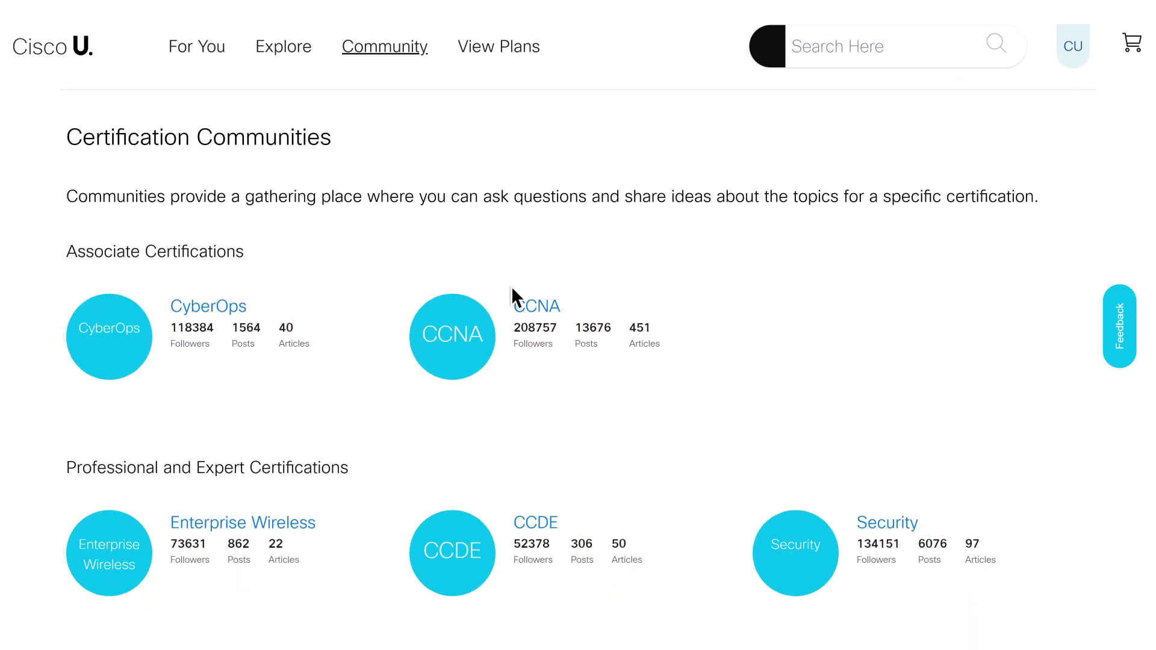
pyautogui.click(539, 306)
pyautogui.scroll(-1, 541, 306)
pyautogui.scroll(-3, 539, 308)
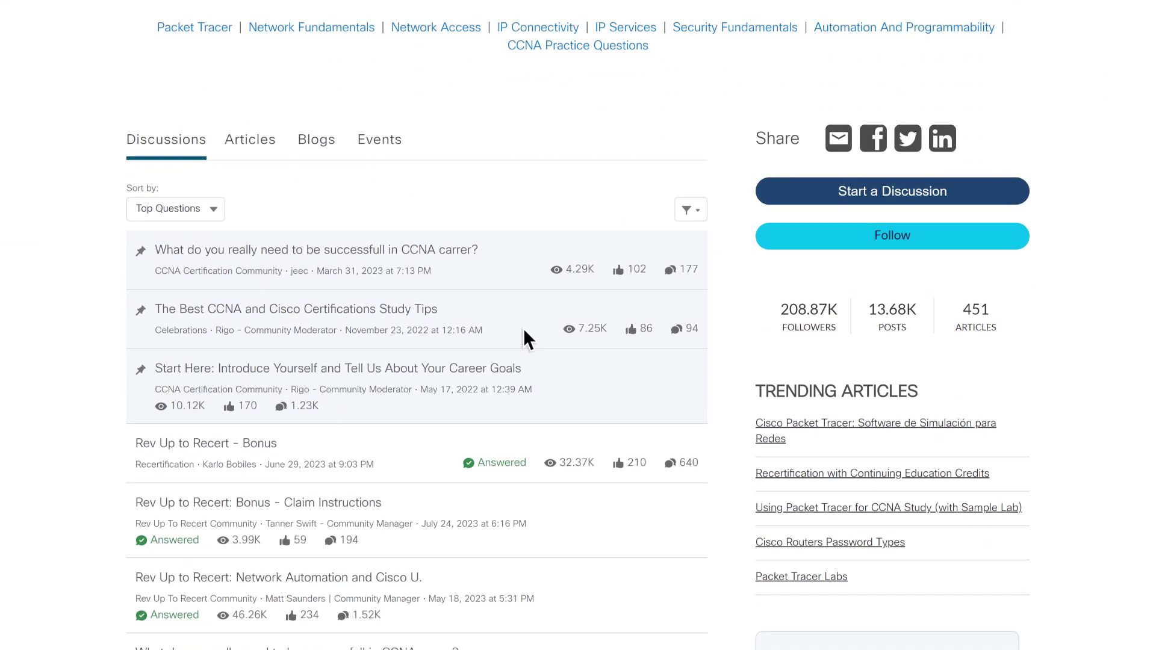
pyautogui.scroll(-3, 523, 328)
pyautogui.scroll(-2, 501, 354)
pyautogui.scroll(-2, 479, 380)
pyautogui.scroll(-2, 444, 421)
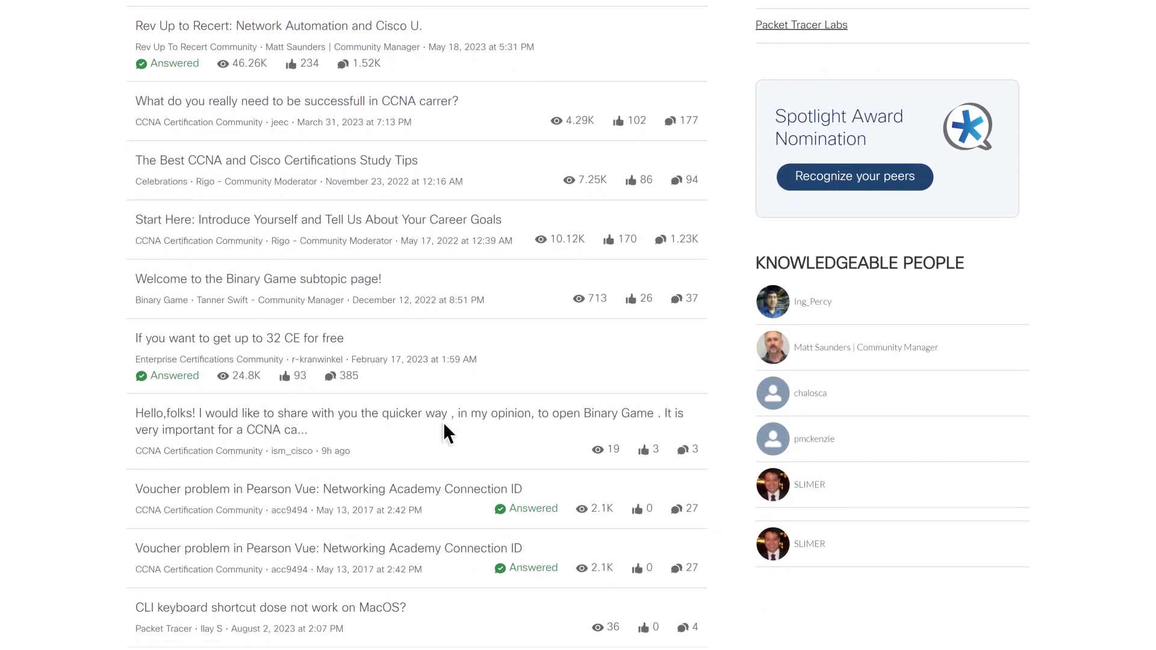
pyautogui.scroll(-1, 443, 422)
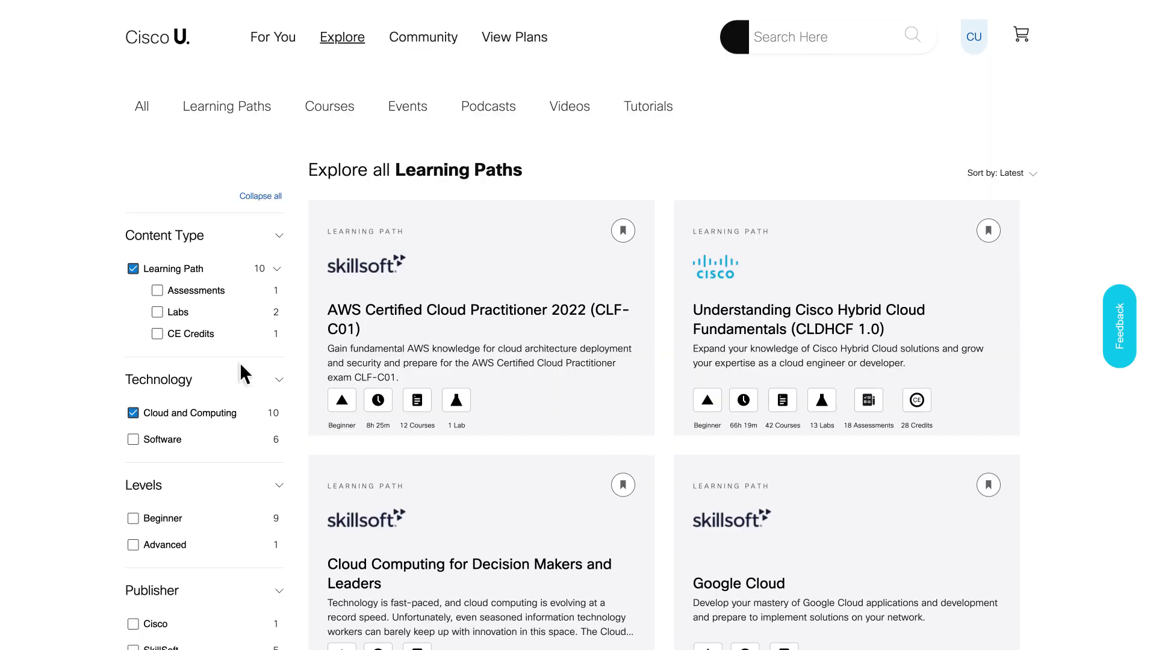
pyautogui.scroll(-2, 239, 362)
pyautogui.scroll(-2, 279, 369)
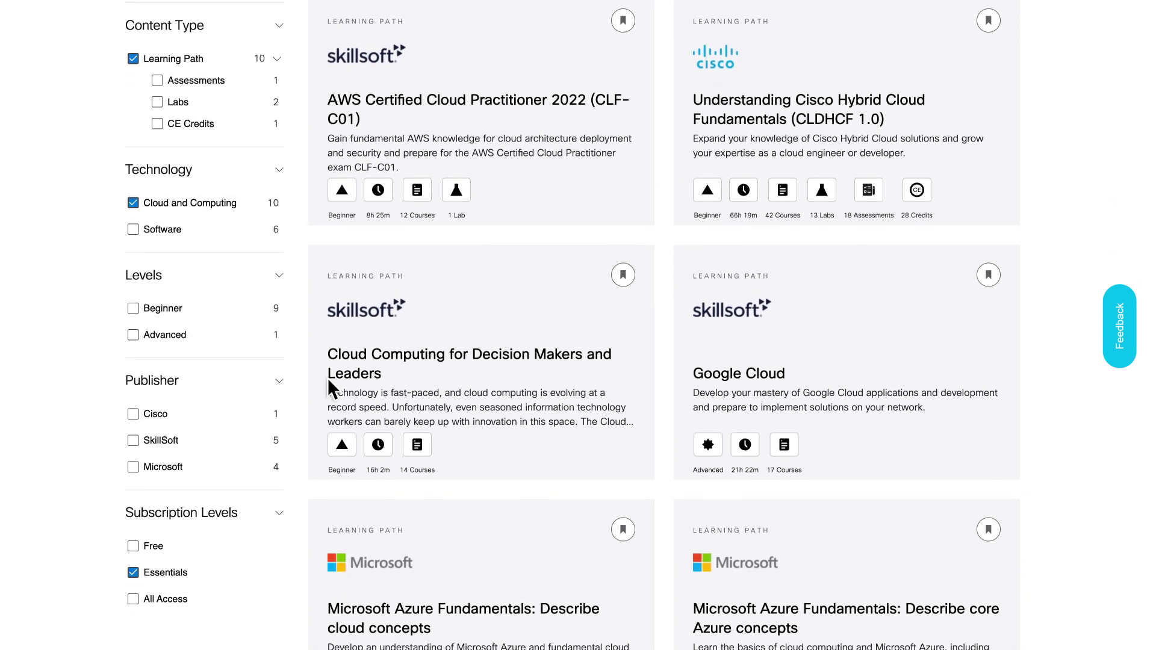
pyautogui.scroll(-2, 328, 377)
pyautogui.scroll(-2, 381, 382)
pyautogui.scroll(-2, 438, 379)
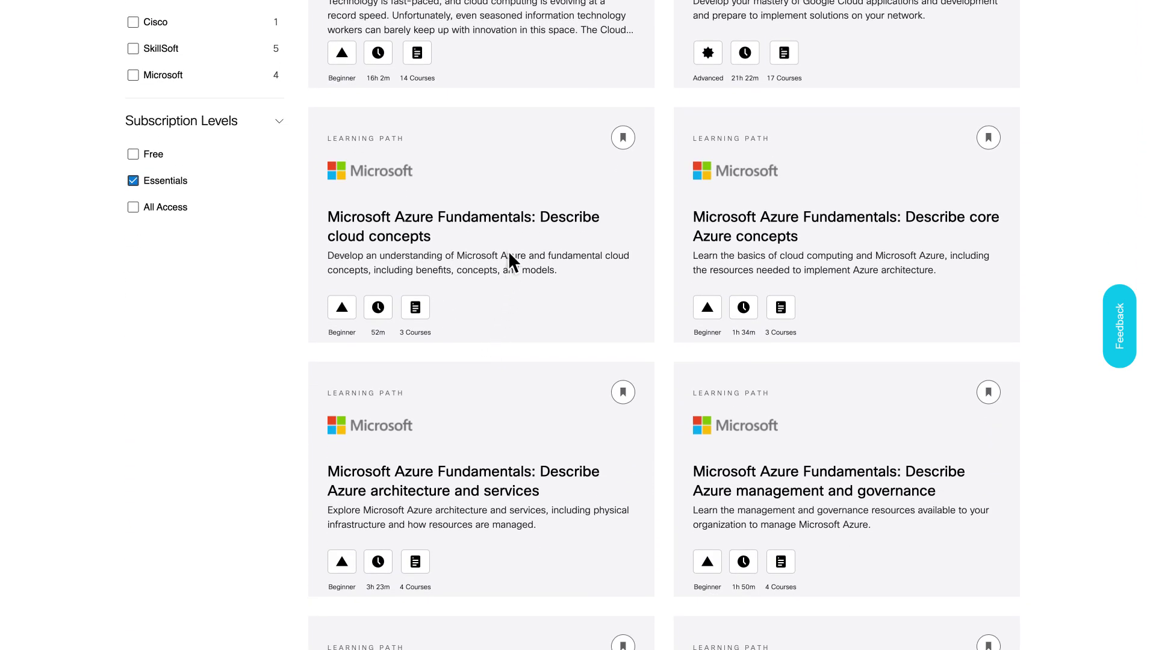
# Step: Expand the Azure path's Cloud Concepts with Microsoft Azure track, then return to the Learning Paths catalog
pyautogui.click(511, 181)
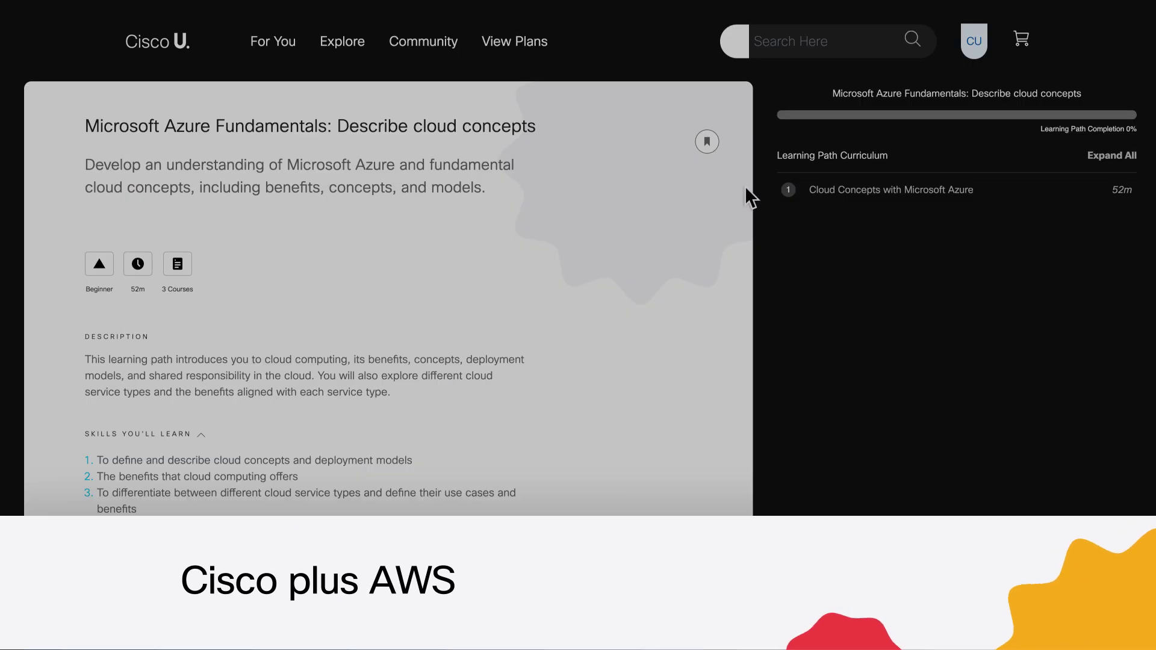
pyautogui.click(847, 191)
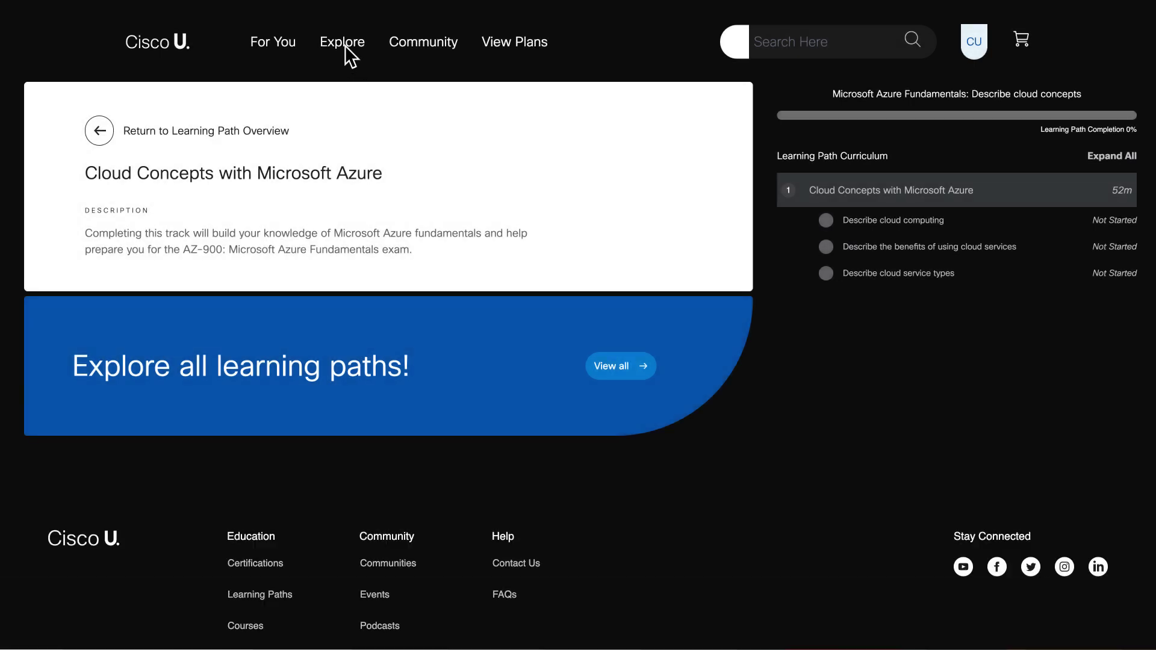
pyautogui.click(342, 42)
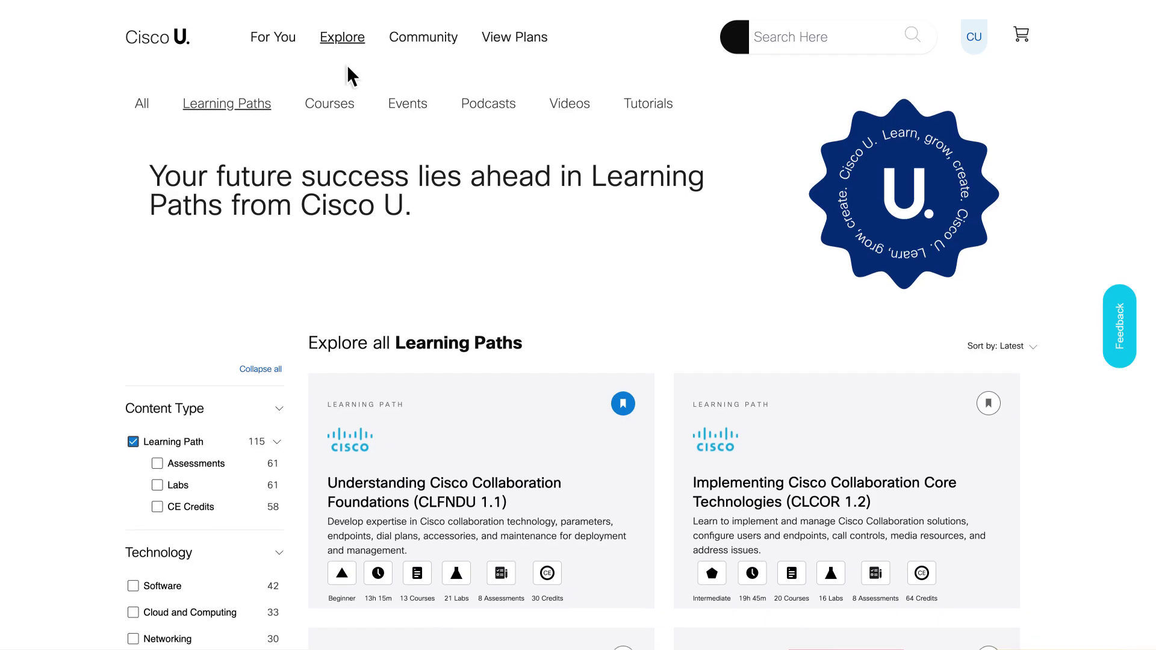
pyautogui.scroll(-2, 353, 115)
pyautogui.scroll(-3, 371, 241)
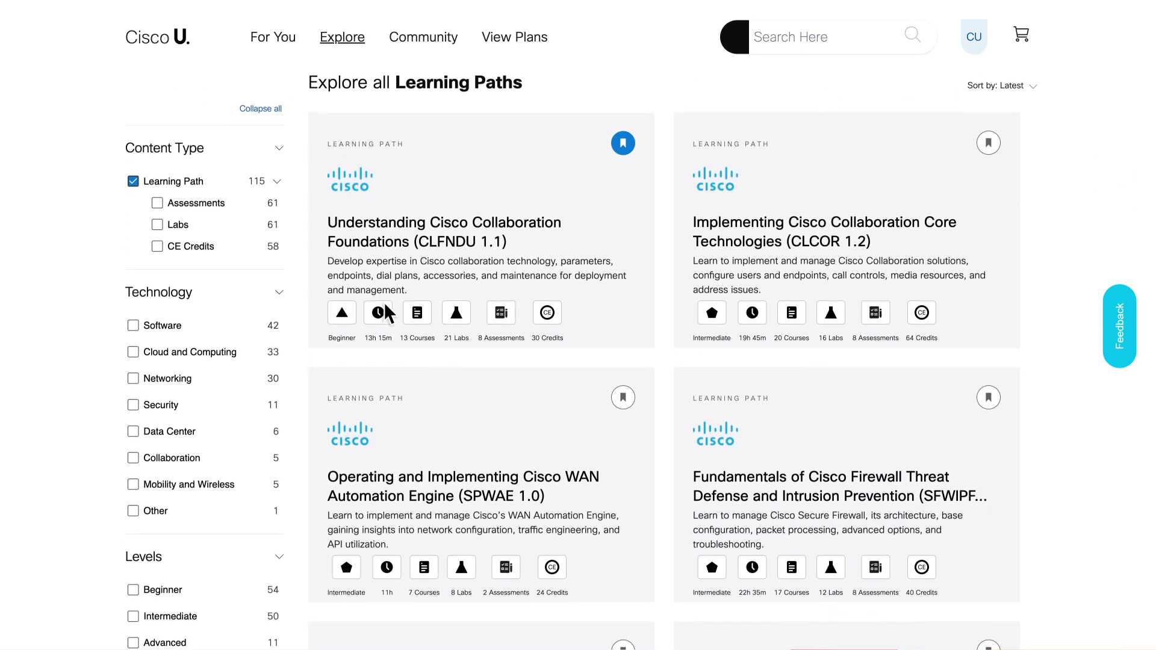
pyautogui.scroll(-2, 389, 314)
pyautogui.scroll(-2, 423, 397)
pyautogui.scroll(-1, 478, 433)
pyautogui.scroll(-1, 547, 452)
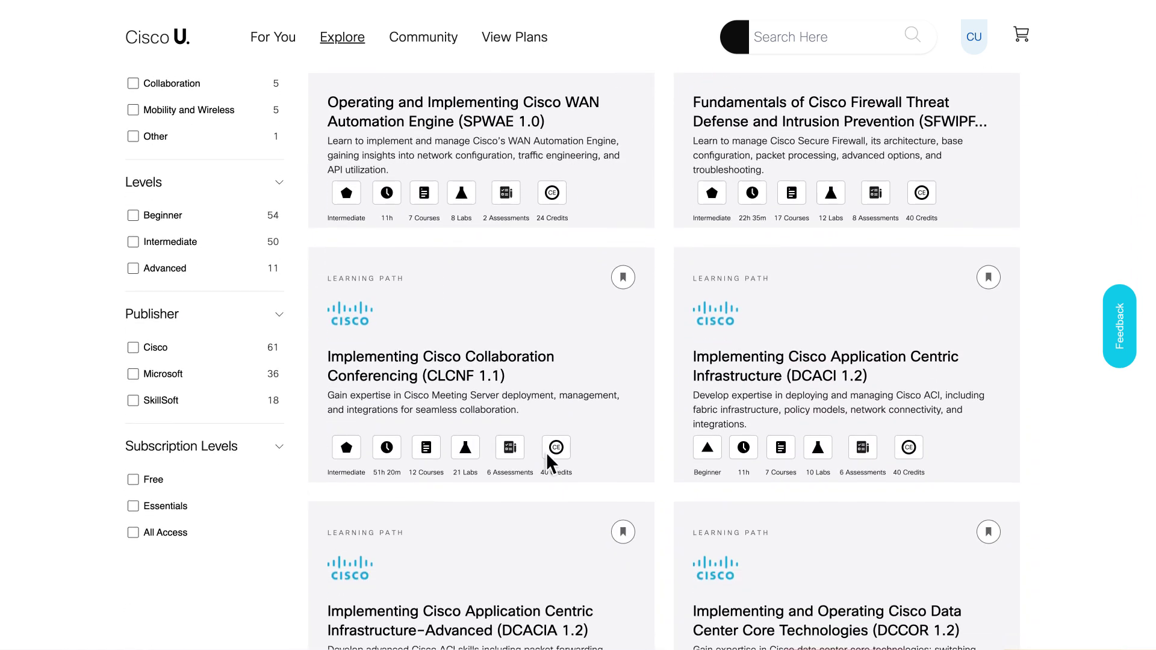
pyautogui.scroll(-1, 579, 454)
pyautogui.scroll(-1, 636, 445)
pyautogui.scroll(-1, 641, 437)
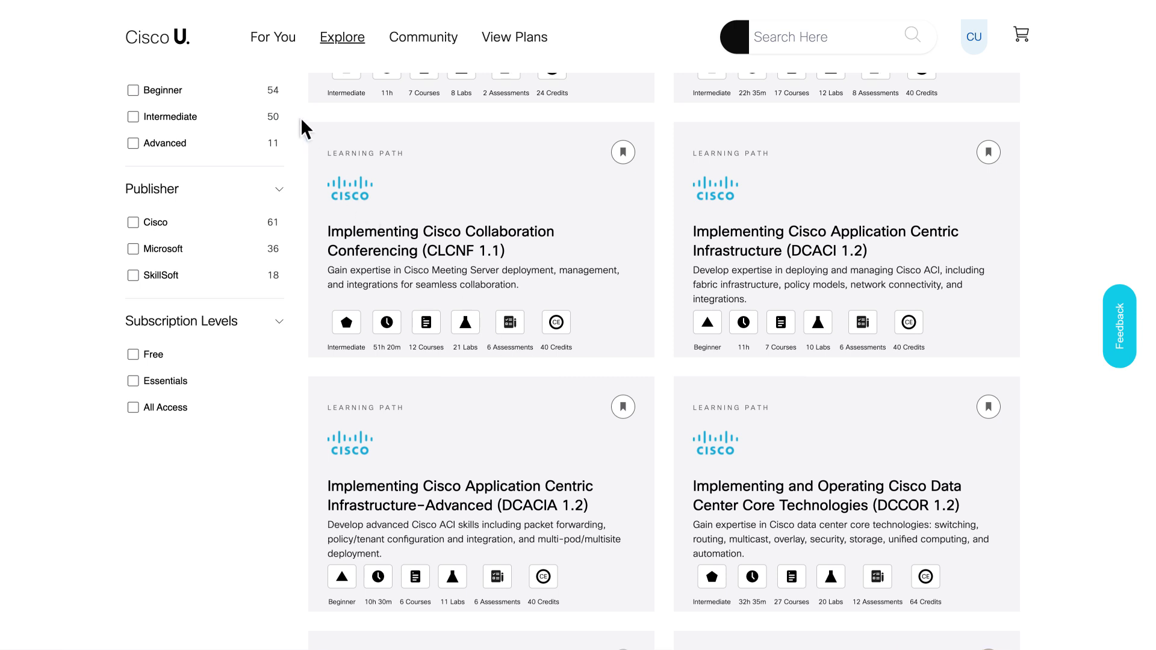
# Step: Go to For You to see recommendations and My List of saved learning paths
pyautogui.click(270, 36)
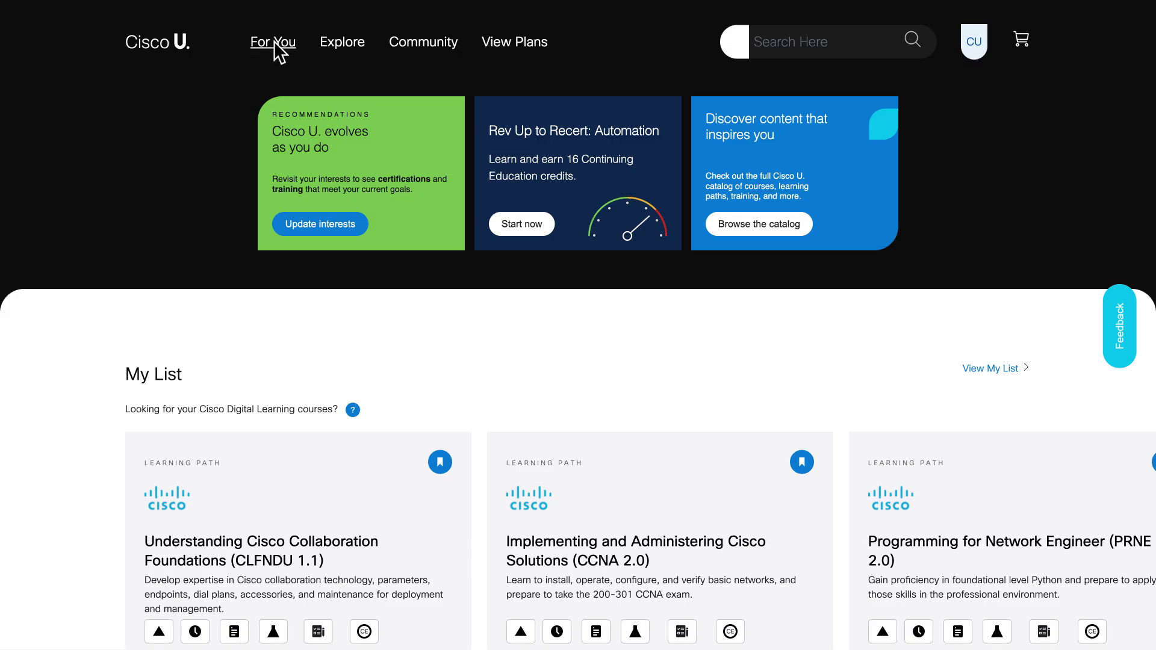